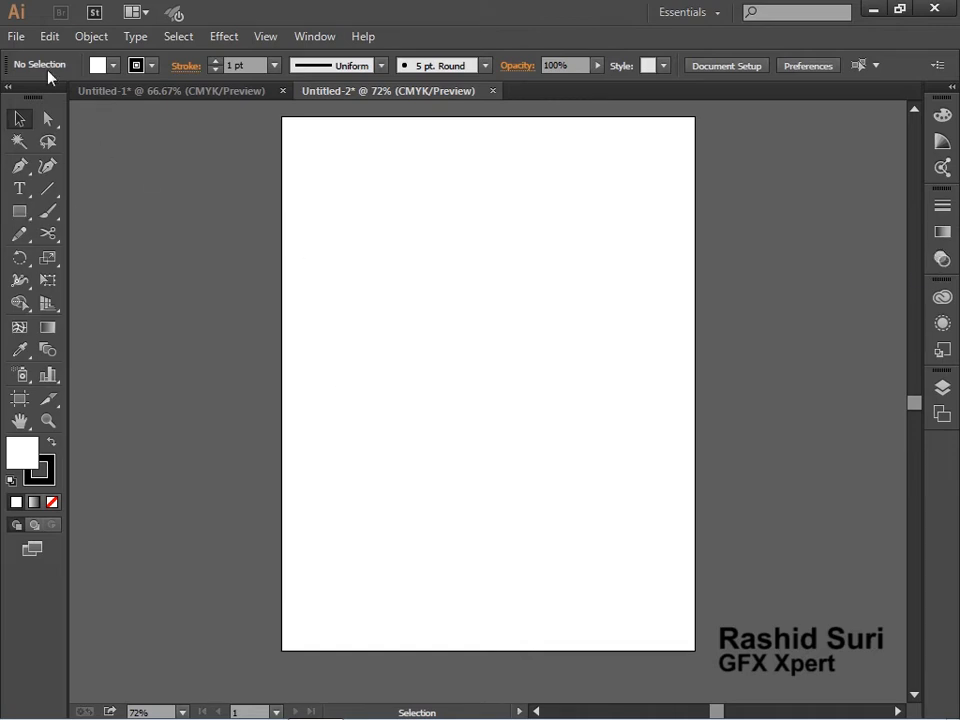
{"action": "left_click", "coordinate": [17, 38]}
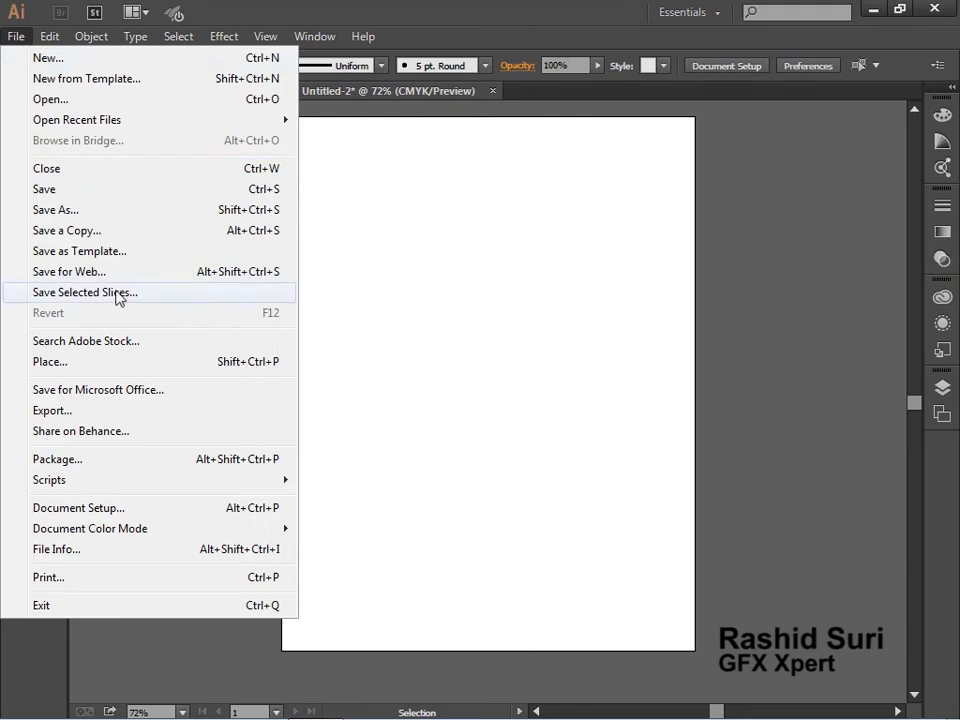
{"action": "left_click", "coordinate": [119, 367]}
{"action": "left_click", "coordinate": [486, 398]}
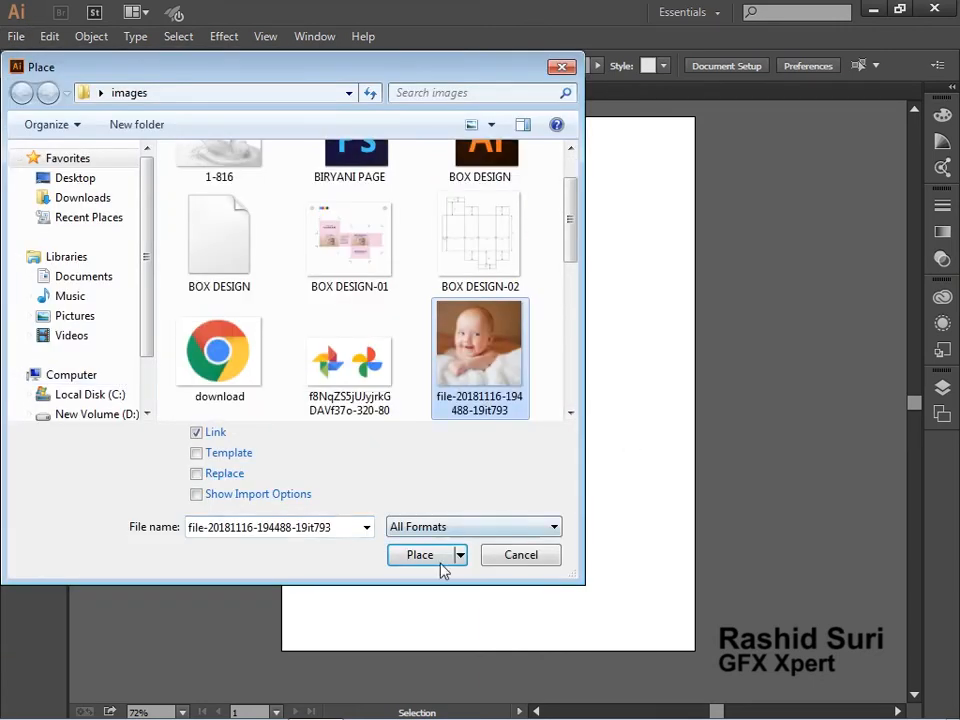
{"action": "left_click", "coordinate": [421, 555]}
{"action": "left_click", "coordinate": [358, 256]}
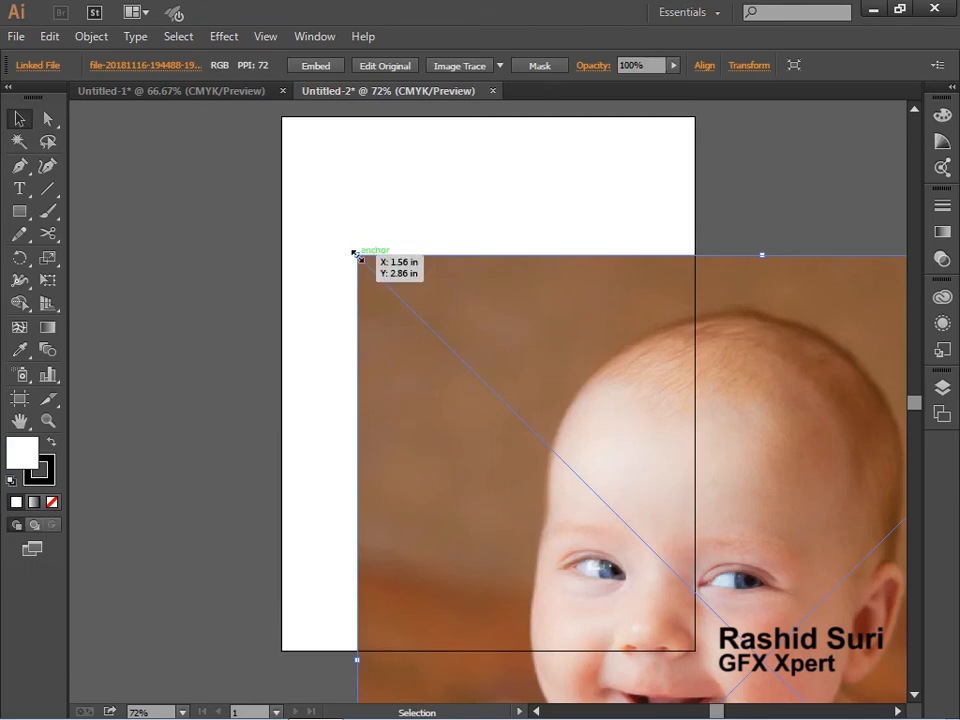
{"action": "left_click_drag", "start_coordinate": [356, 254], "coordinate": [686, 582]}
{"action": "left_click_drag", "start_coordinate": [752, 644], "coordinate": [221, 261]}
Place the linked image what-is-child-development at reduced size below the first baby photo and deselect it.
{"action": "left_click", "coordinate": [16, 36]}
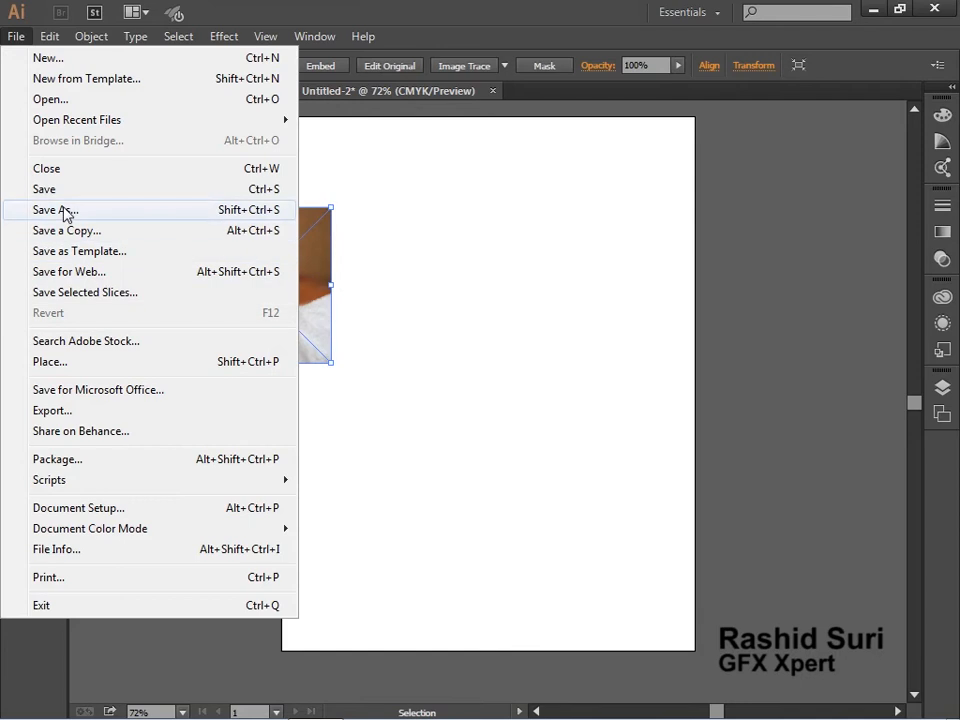
{"action": "left_click", "coordinate": [93, 365]}
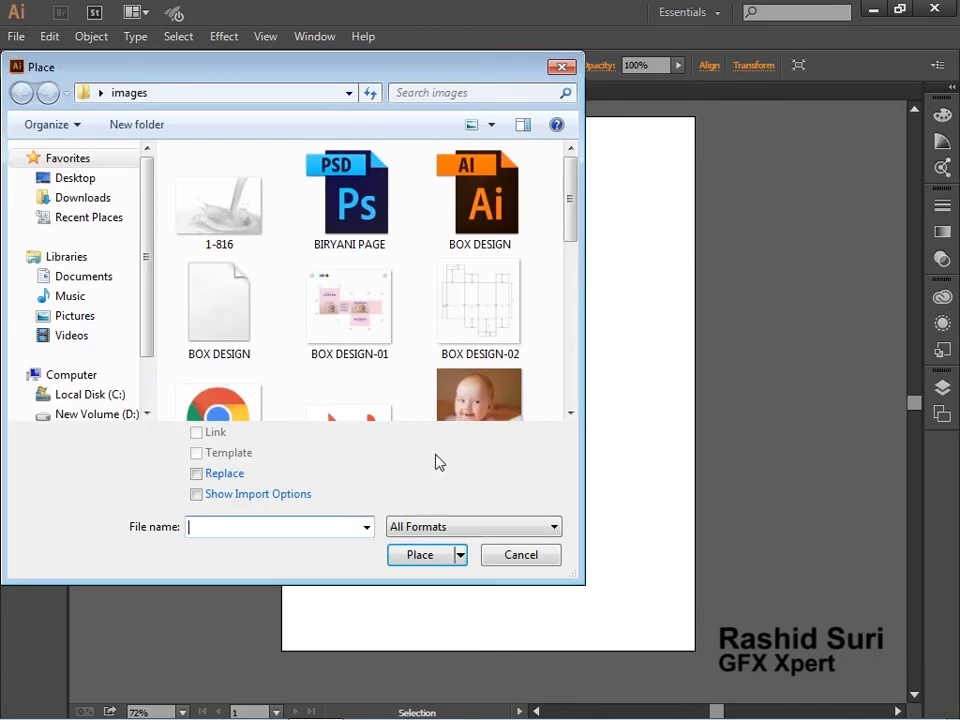
{"action": "left_click_drag", "start_coordinate": [566, 221], "coordinate": [587, 414]}
{"action": "left_click", "coordinate": [336, 366]}
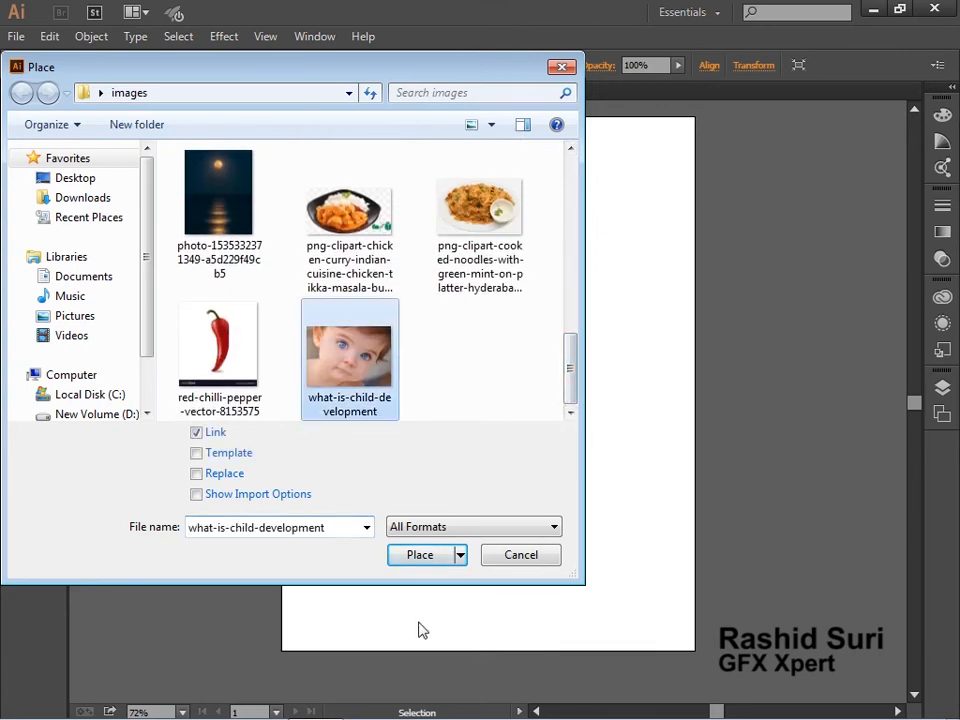
{"action": "left_click", "coordinate": [424, 556]}
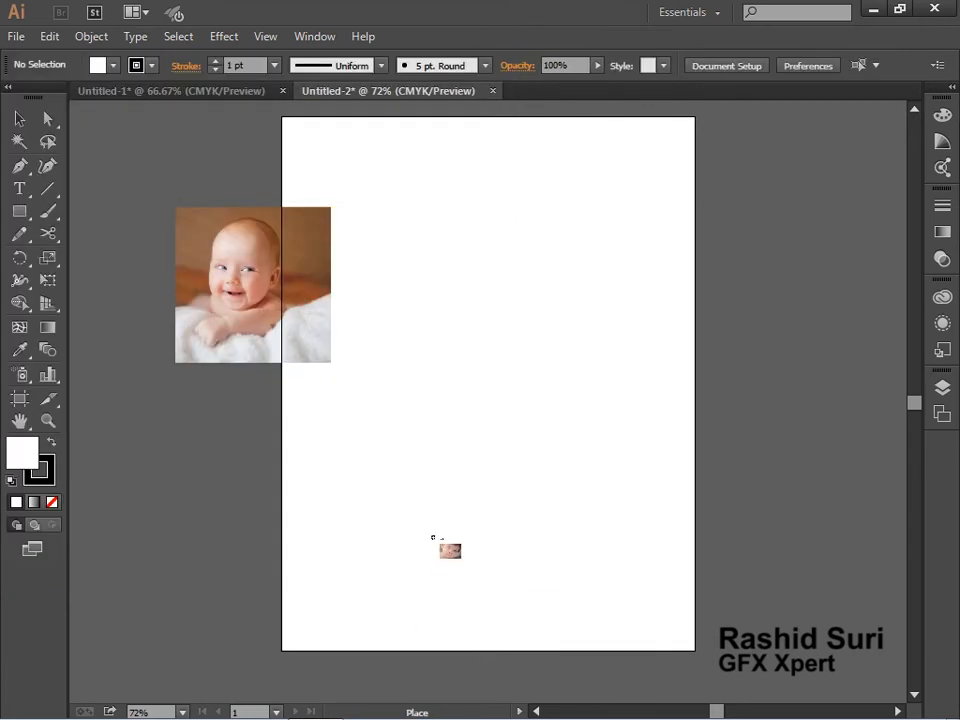
{"action": "left_click", "coordinate": [293, 396]}
{"action": "left_click_drag", "start_coordinate": [565, 584], "coordinate": [546, 572]}
{"action": "left_click", "coordinate": [552, 579]}
{"action": "left_click", "coordinate": [16, 36]}
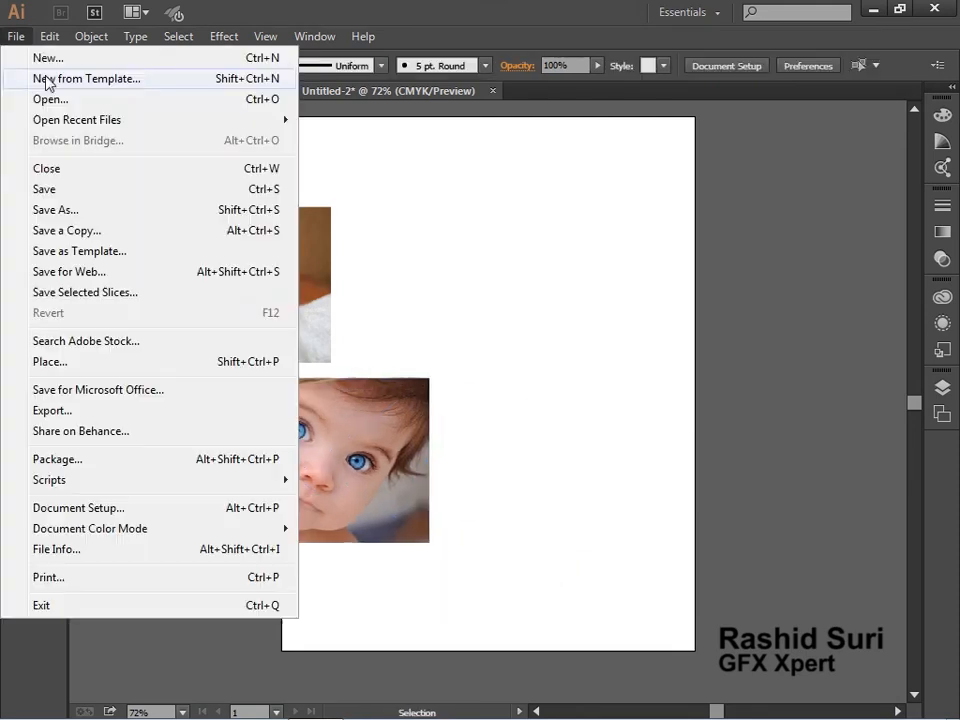
{"action": "left_click", "coordinate": [130, 364]}
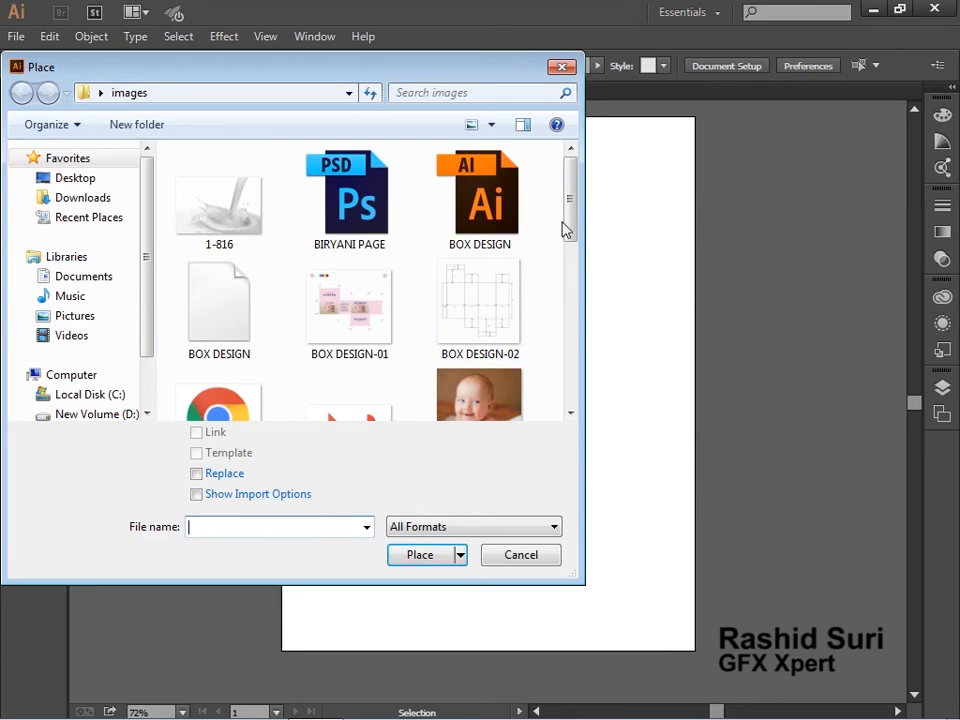
{"action": "left_click_drag", "start_coordinate": [570, 227], "coordinate": [583, 322]}
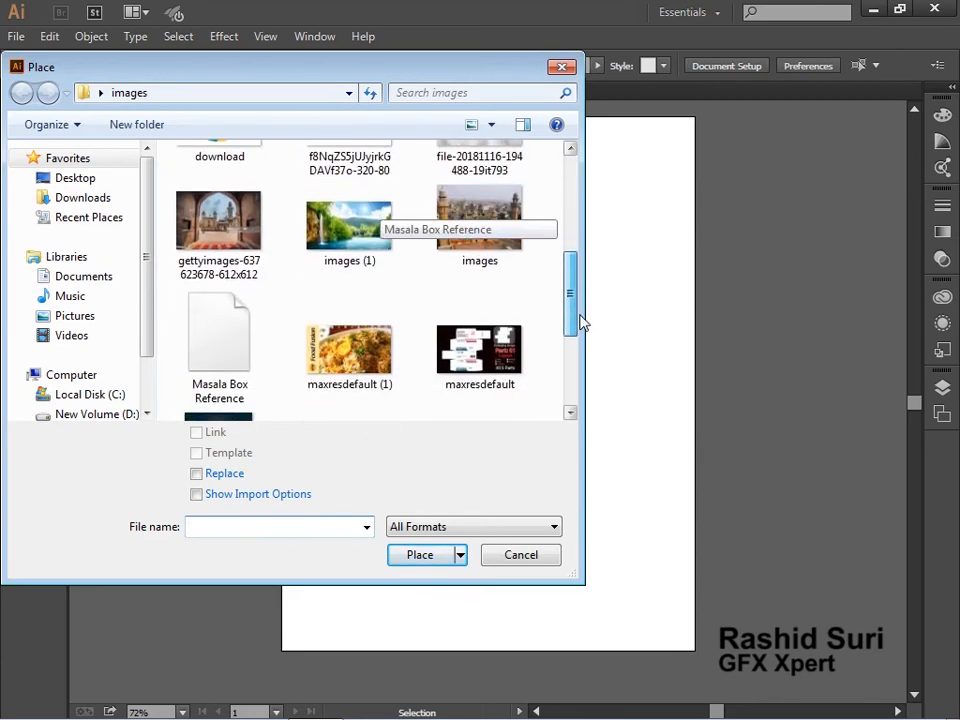
{"action": "left_click", "coordinate": [199, 234]}
{"action": "left_click", "coordinate": [439, 556]}
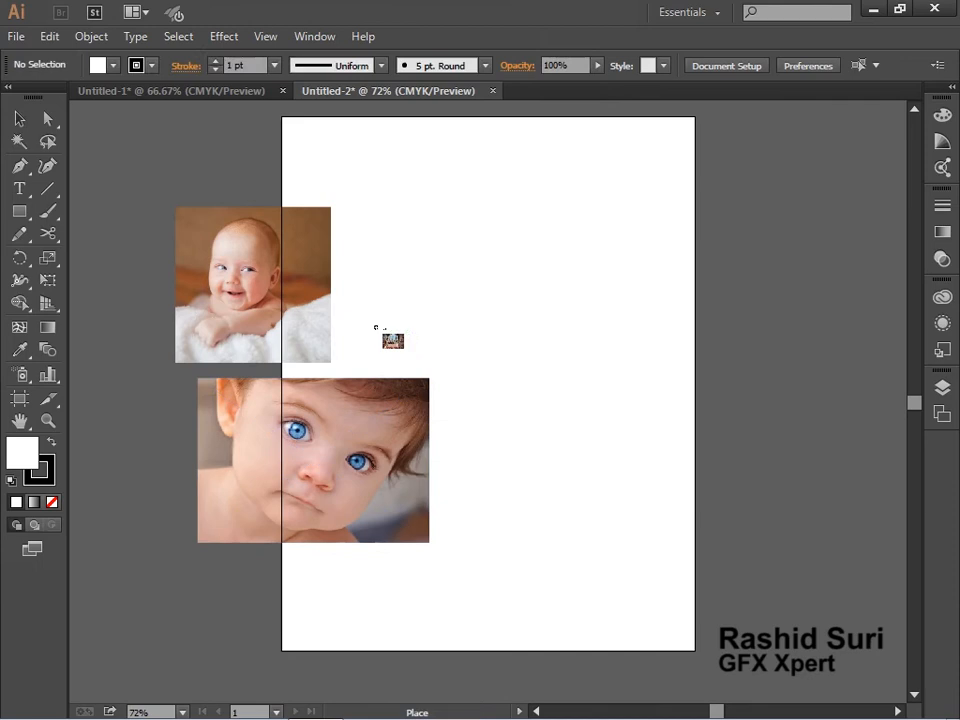
{"action": "left_click", "coordinate": [390, 258]}
Place the linked mosque photo named images and move it down beside the blue-eyed baby photo.
{"action": "left_click", "coordinate": [16, 36]}
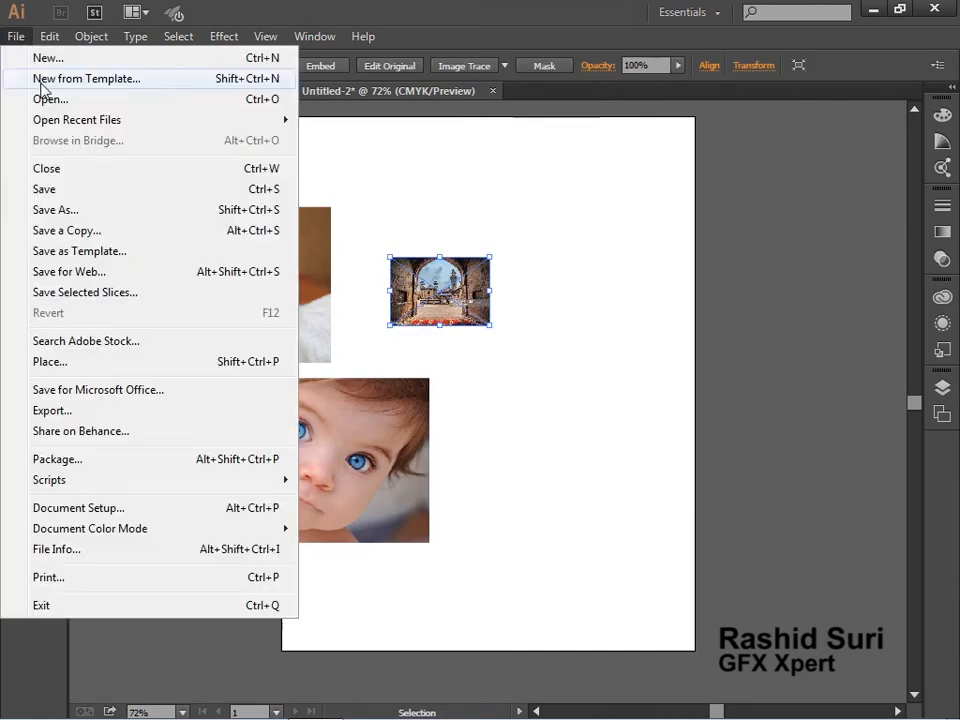
{"action": "left_click", "coordinate": [70, 368]}
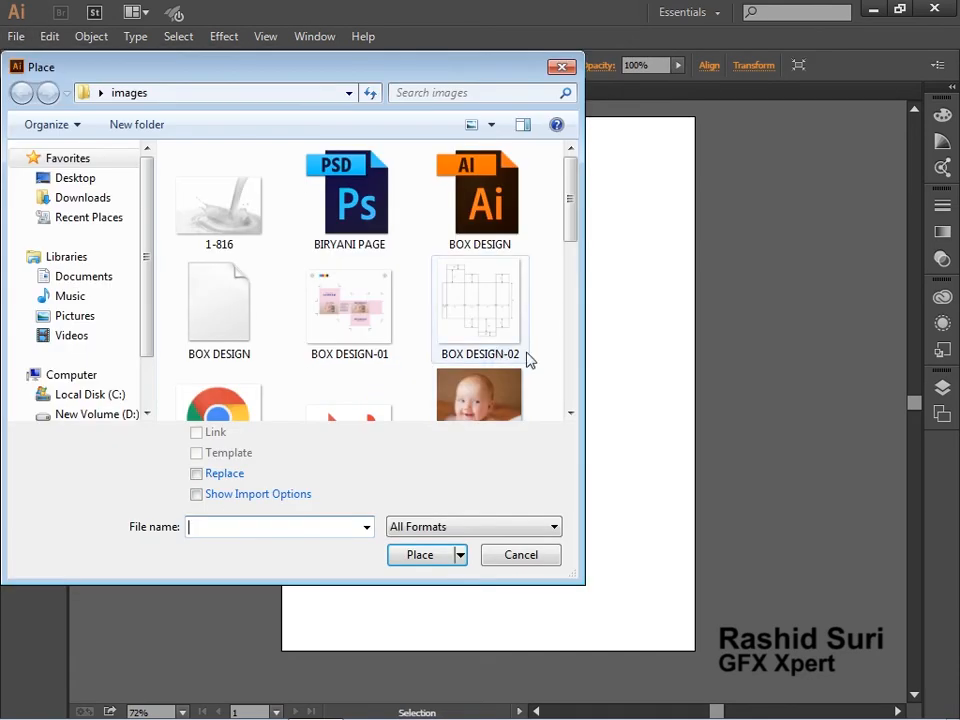
{"action": "left_click", "coordinate": [527, 360]}
{"action": "scroll", "coordinate": [530, 365], "scroll_direction": "down", "scroll_amount": 1}
{"action": "left_click", "coordinate": [486, 393]}
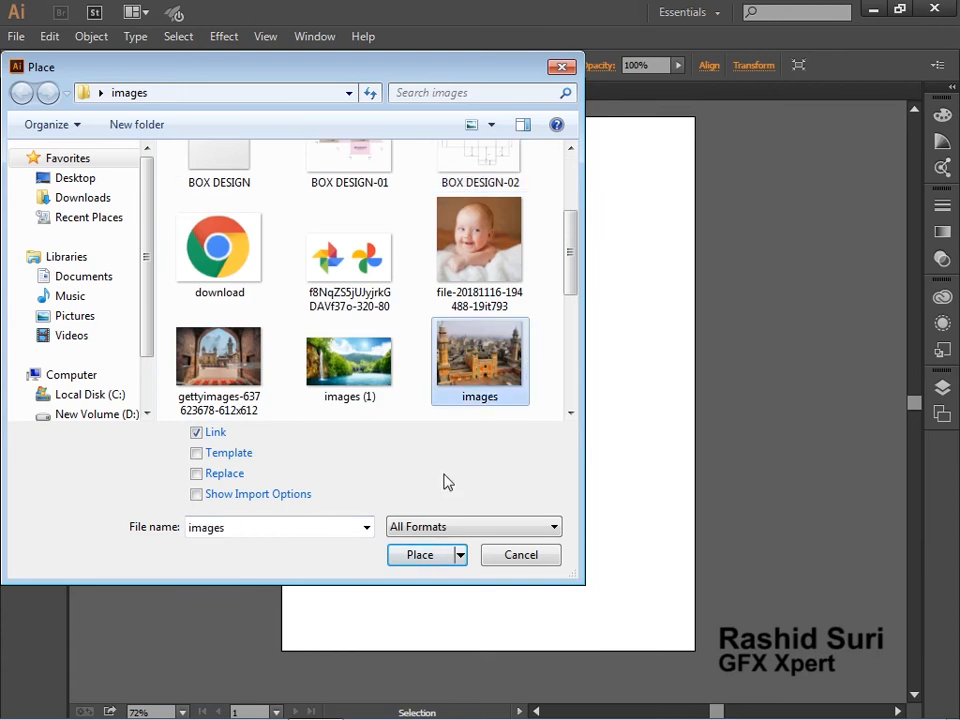
{"action": "left_click", "coordinate": [440, 556]}
{"action": "left_click", "coordinate": [466, 286]}
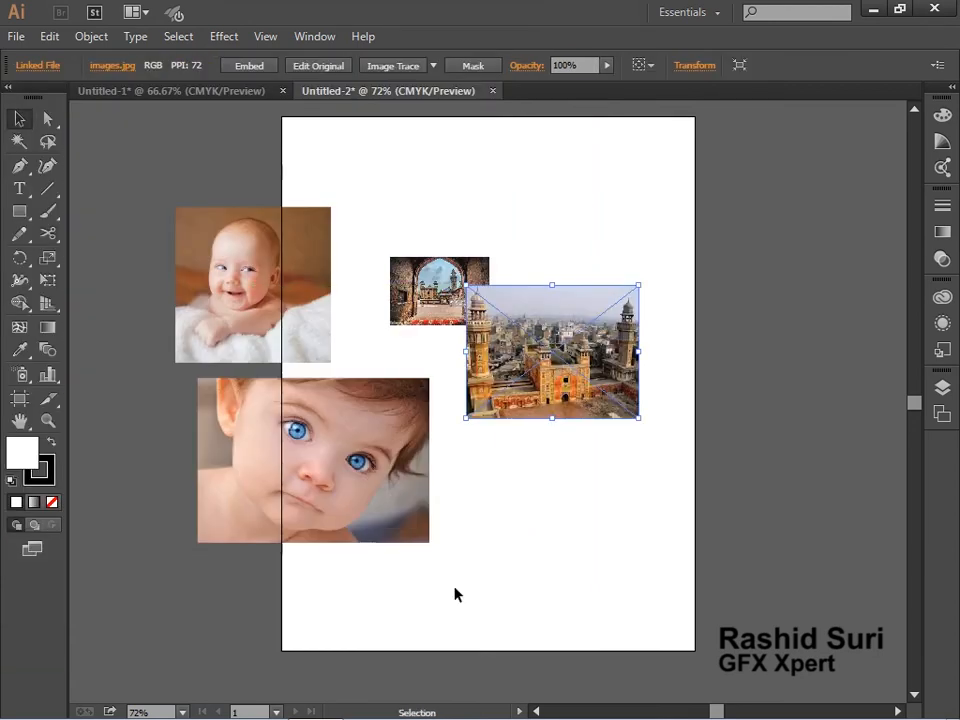
{"action": "left_click_drag", "start_coordinate": [546, 360], "coordinate": [546, 446]}
Shrink the blue-eyed baby photo proportionally and line up both baby photos in a row with the mosque photo.
{"action": "left_click", "coordinate": [388, 538]}
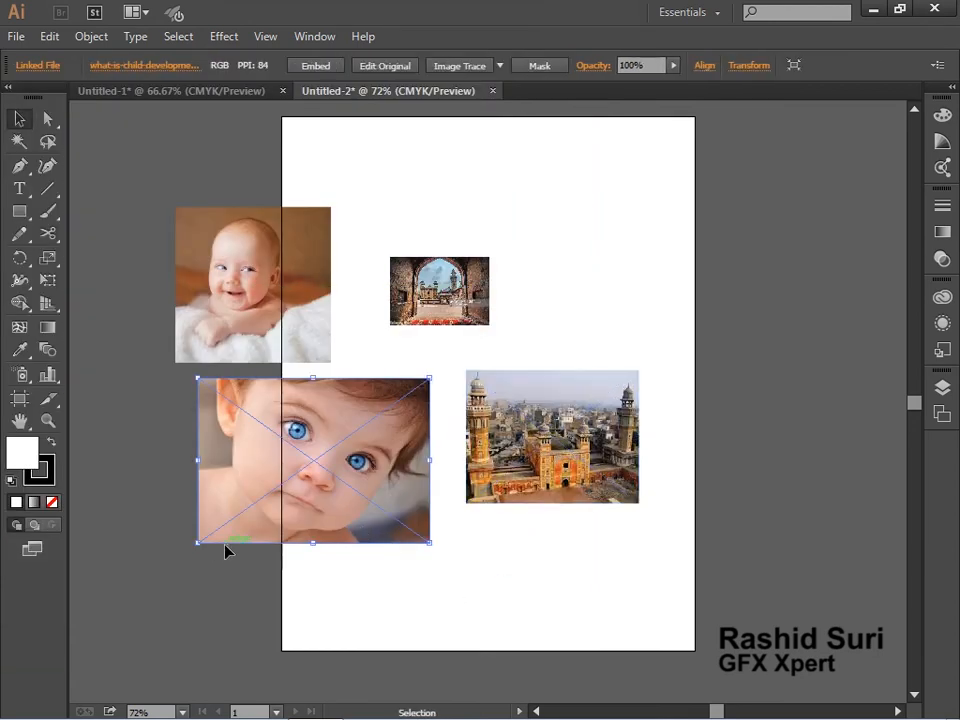
{"action": "left_click_drag", "start_coordinate": [200, 542], "coordinate": [236, 514]}
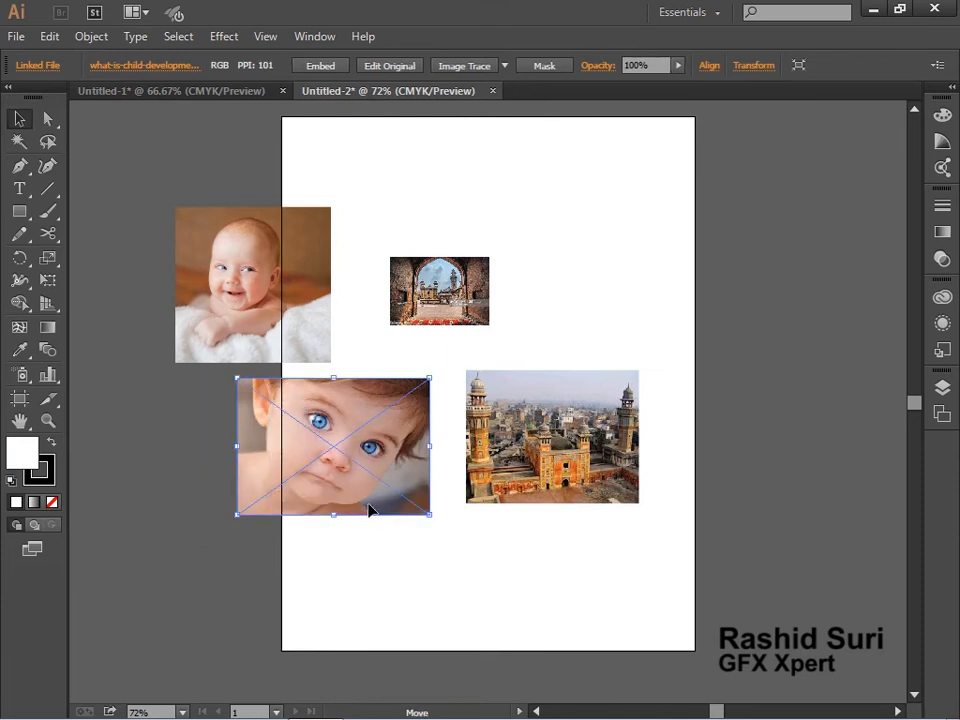
{"action": "left_click_drag", "start_coordinate": [369, 509], "coordinate": [380, 501]}
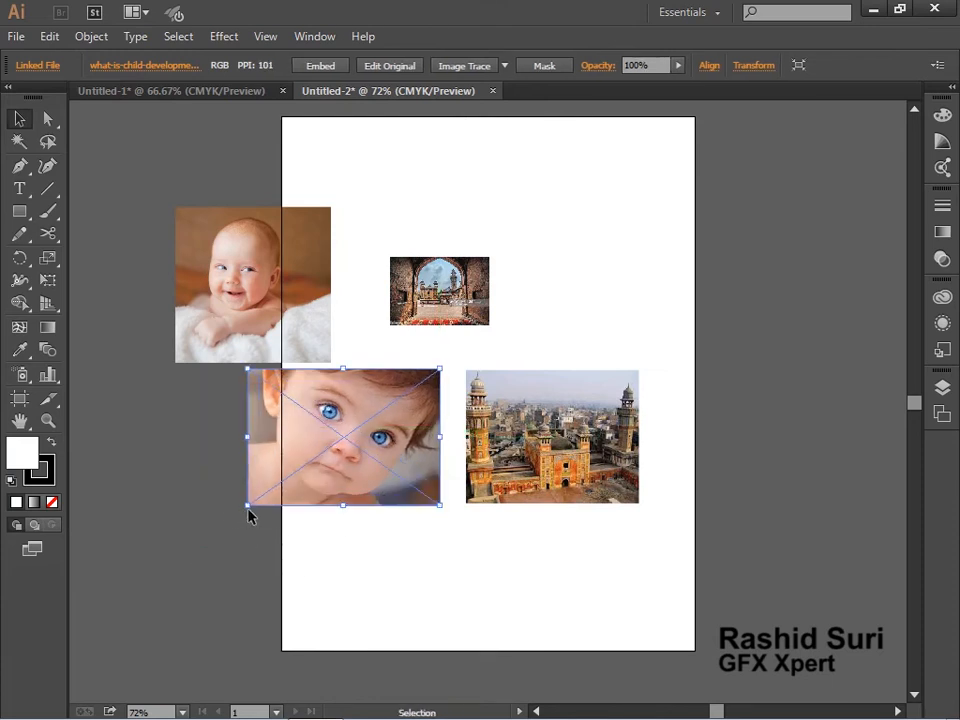
{"action": "left_click_drag", "start_coordinate": [248, 515], "coordinate": [258, 499]}
{"action": "left_click", "coordinate": [321, 536]}
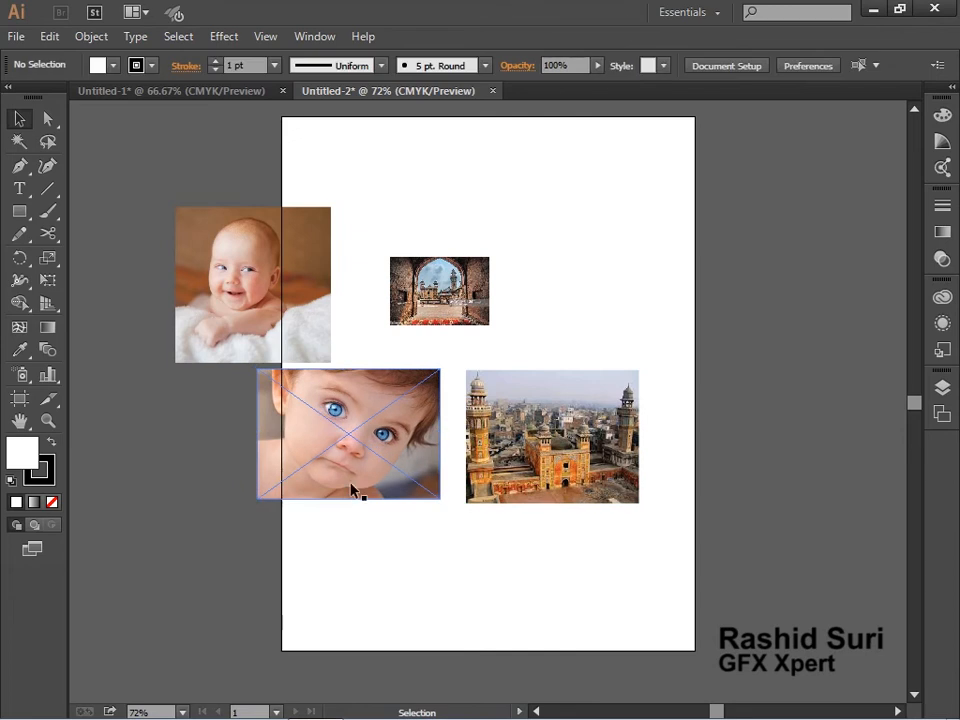
{"action": "left_click_drag", "start_coordinate": [367, 467], "coordinate": [371, 470]}
{"action": "left_click_drag", "start_coordinate": [267, 347], "coordinate": [184, 488]}
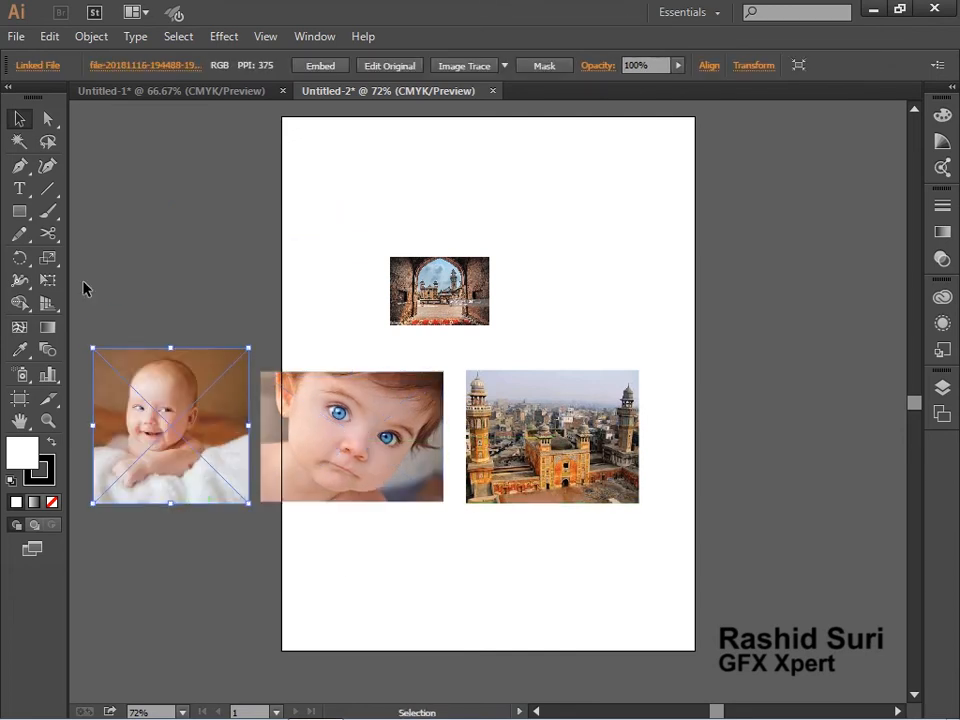
{"action": "left_click_drag", "start_coordinate": [172, 436], "coordinate": [176, 455]}
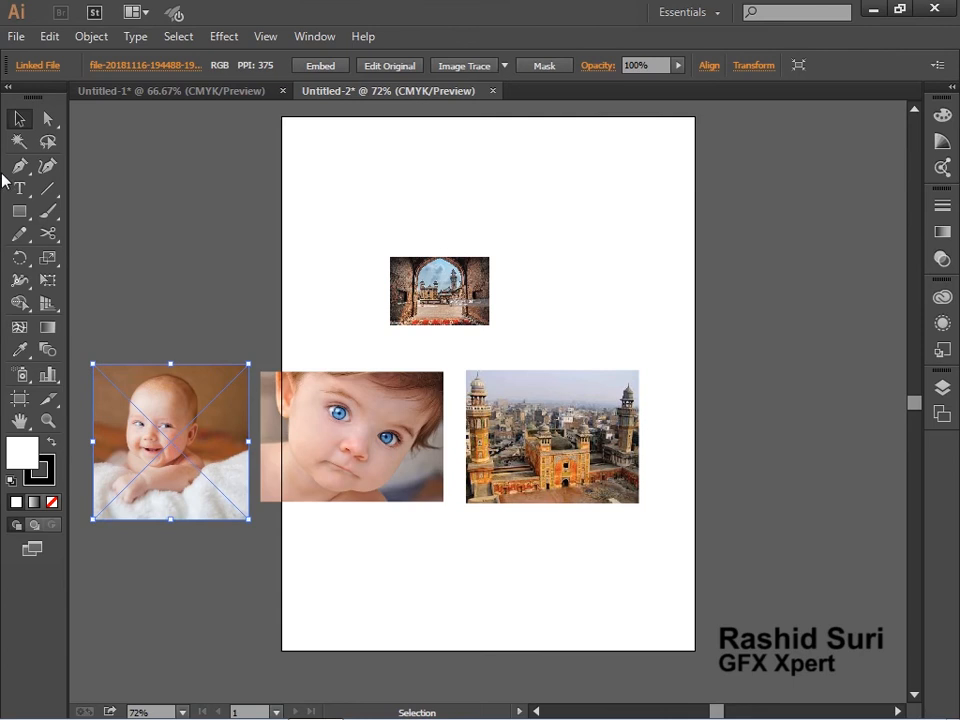
Embed the two baby photos and the mosque photo in the document one by one.
{"action": "left_click", "coordinate": [19, 211]}
{"action": "left_click", "coordinate": [19, 118]}
{"action": "left_click", "coordinate": [300, 66]}
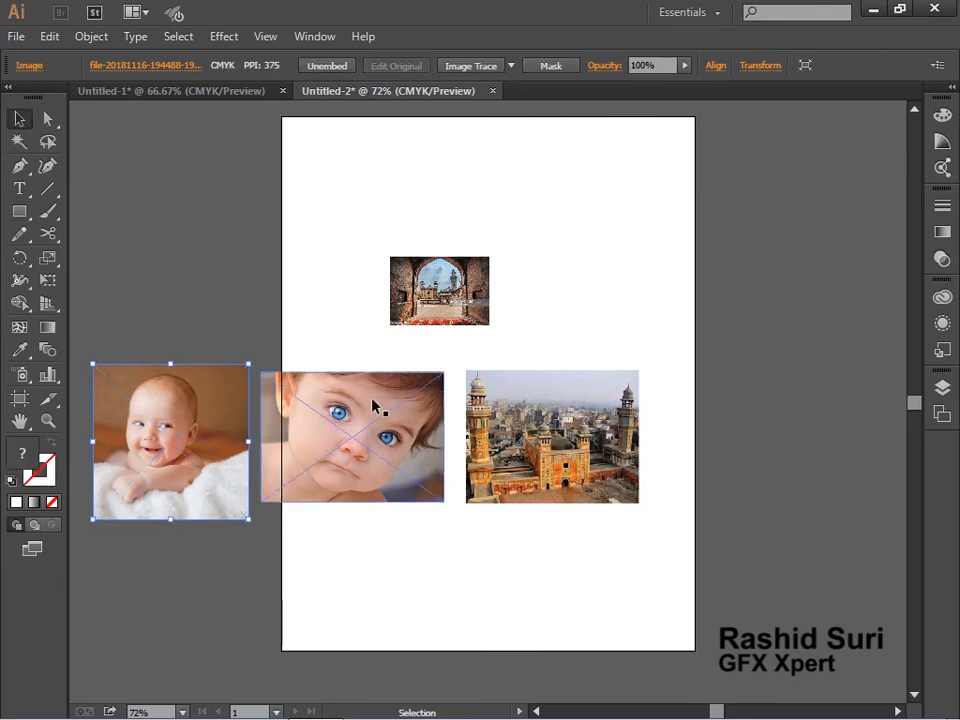
{"action": "left_click", "coordinate": [377, 401]}
{"action": "left_click", "coordinate": [316, 66]}
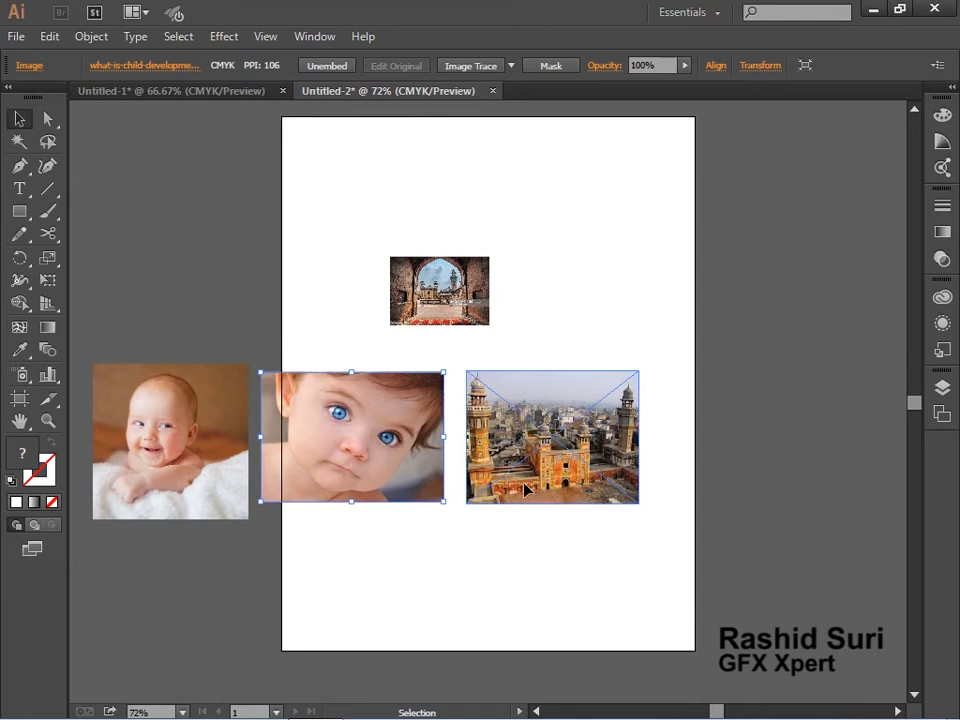
{"action": "left_click", "coordinate": [550, 437]}
{"action": "left_click", "coordinate": [249, 66]}
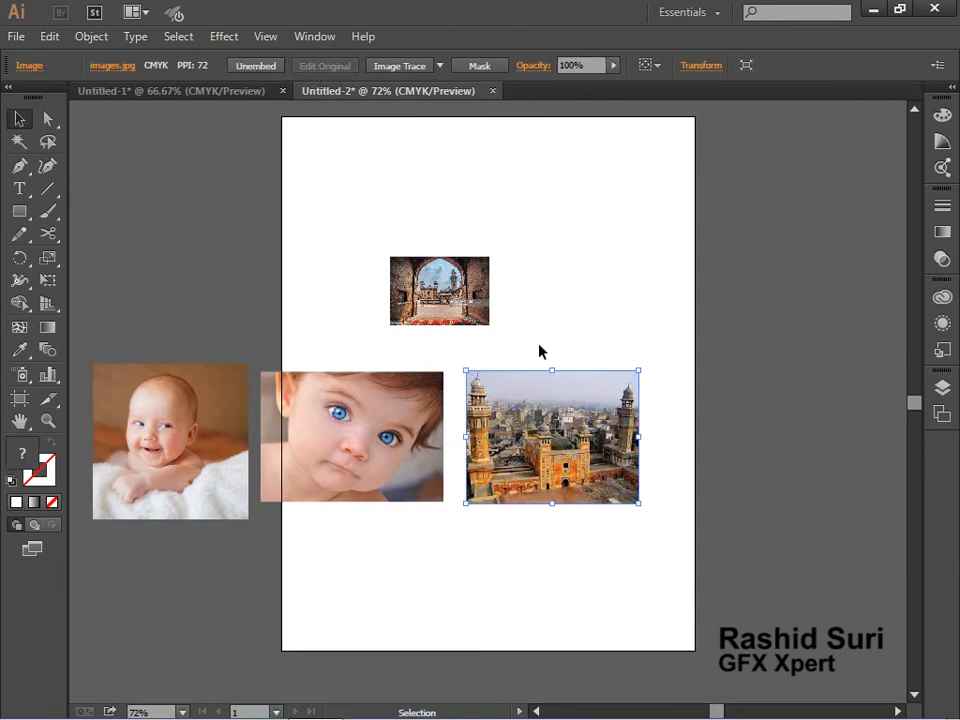
Delete the small archway photo above the row of images.
{"action": "left_click_drag", "start_coordinate": [348, 245], "coordinate": [596, 344]}
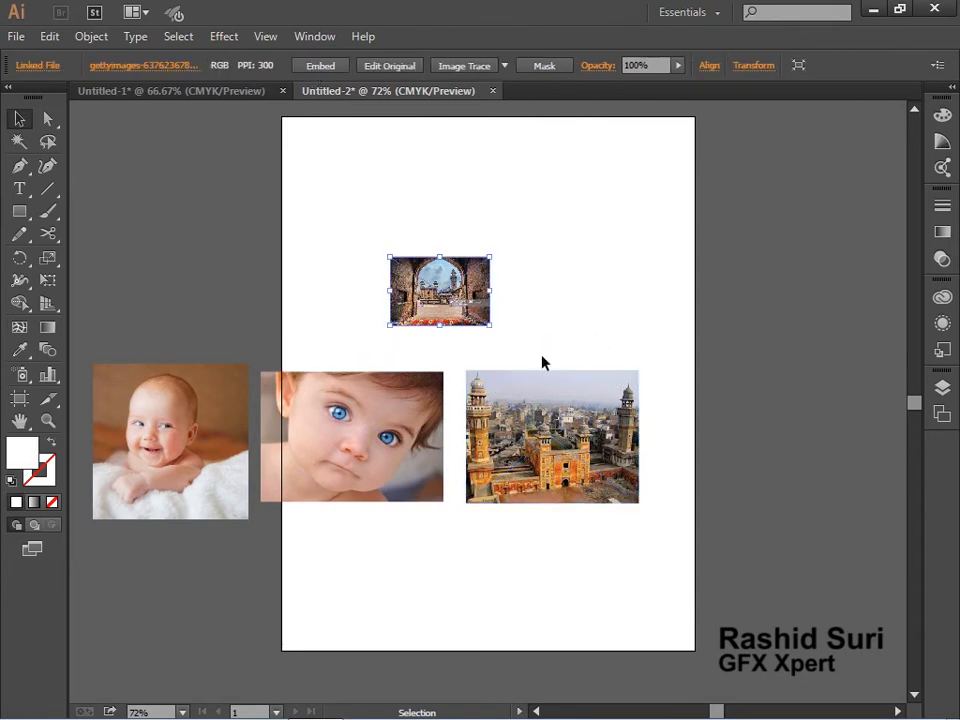
{"action": "key", "text": "Delete"}
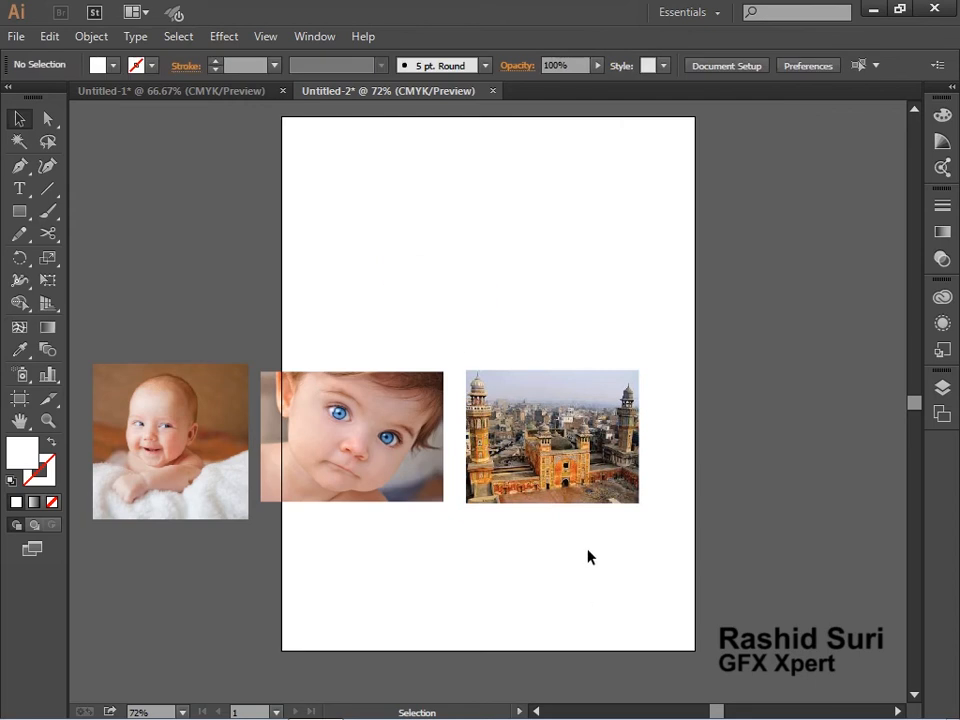
Show the symbols library and save the mosque photo and both baby photos as Movie Clip symbols with their default names.
{"action": "left_click", "coordinate": [622, 433]}
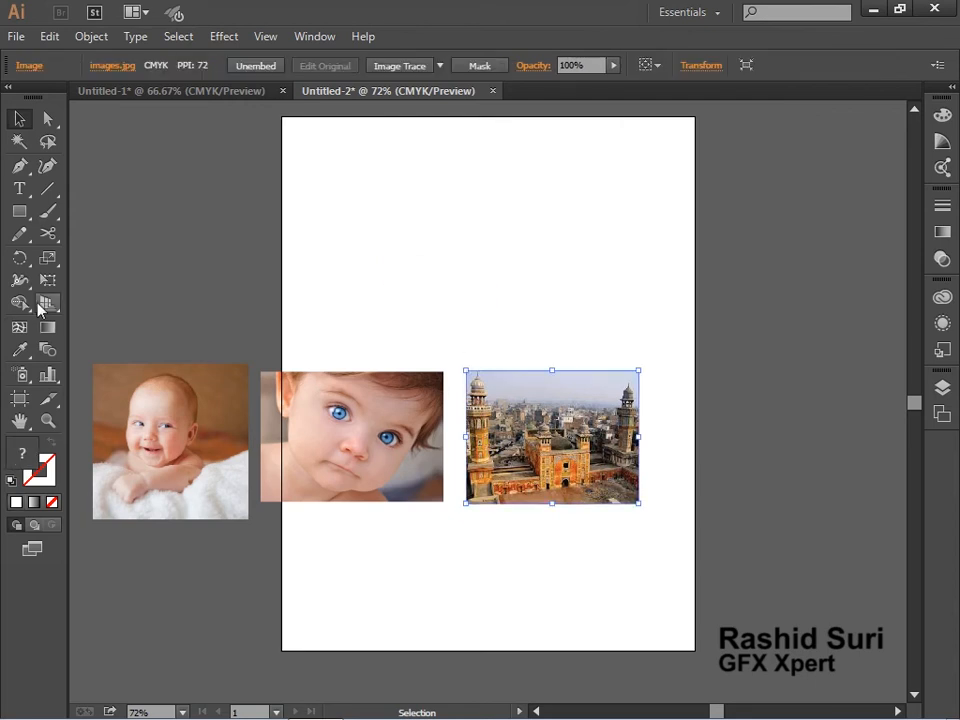
{"action": "key", "text": "shift+ctrl+F11"}
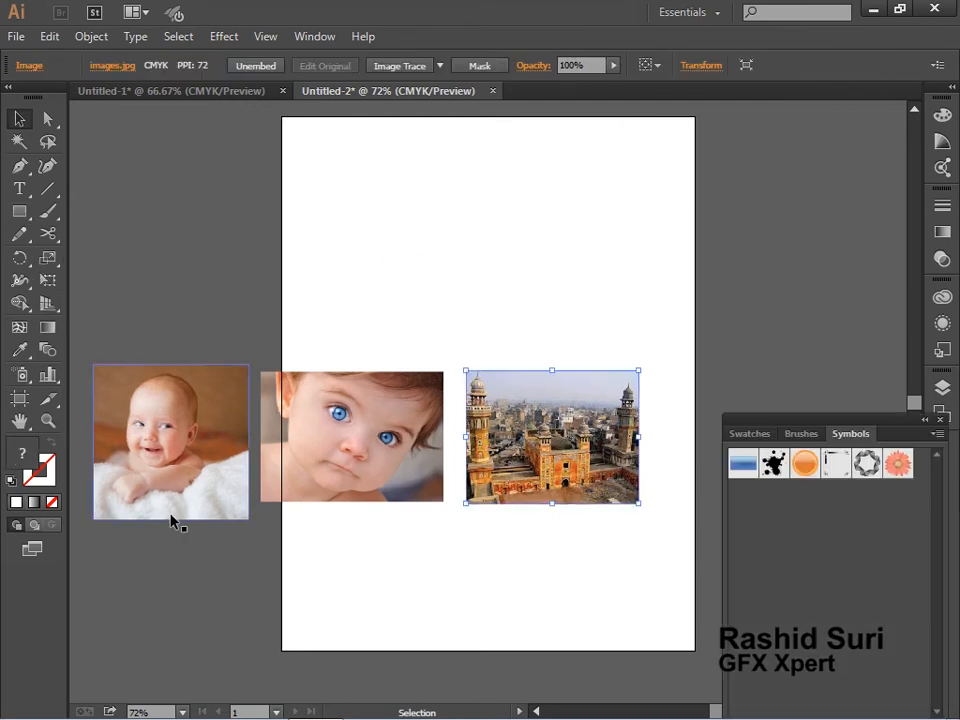
{"action": "left_click", "coordinate": [336, 561]}
{"action": "left_click_drag", "start_coordinate": [590, 460], "coordinate": [848, 595]}
{"action": "left_click", "coordinate": [440, 471]}
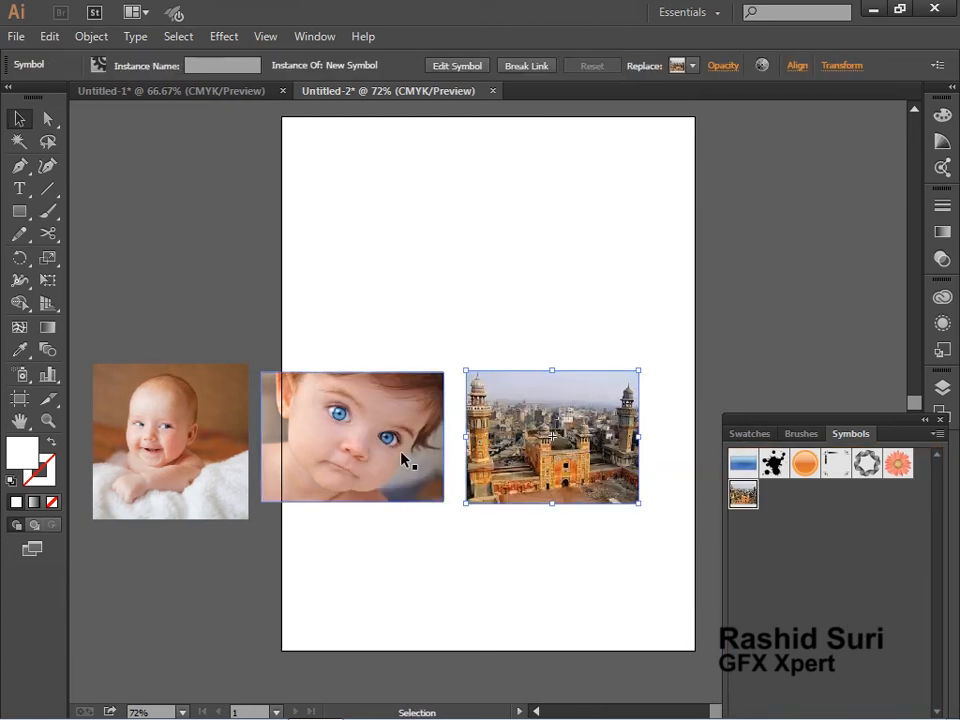
{"action": "left_click_drag", "start_coordinate": [552, 437], "coordinate": [843, 636]}
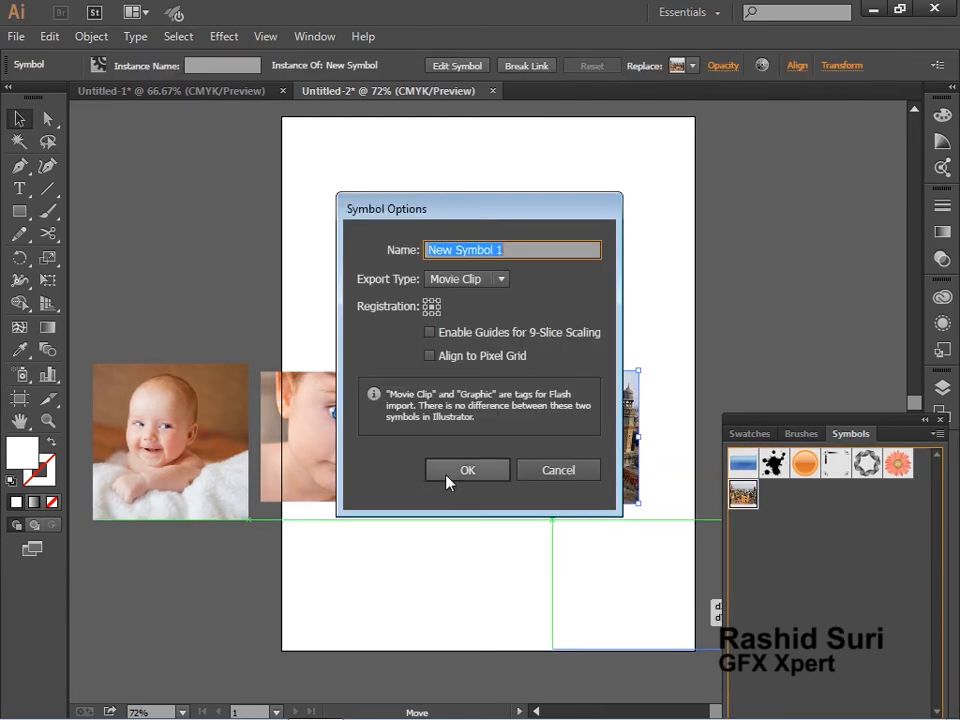
{"action": "left_click", "coordinate": [455, 470]}
{"action": "left_click_drag", "start_coordinate": [220, 476], "coordinate": [814, 606]}
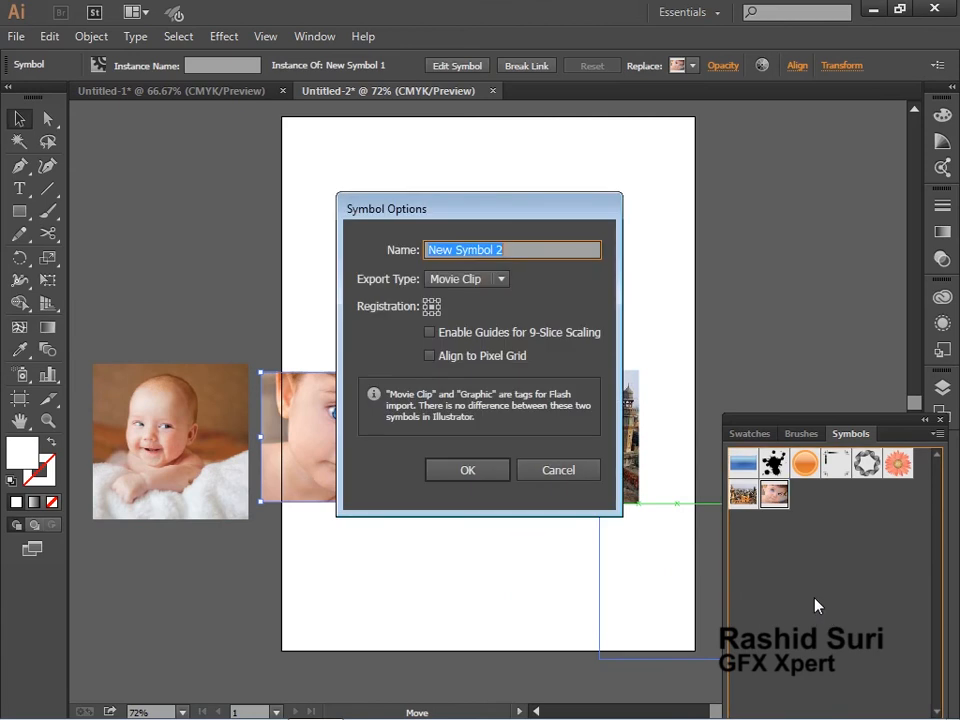
{"action": "left_click", "coordinate": [428, 471]}
{"action": "left_click", "coordinate": [660, 339]}
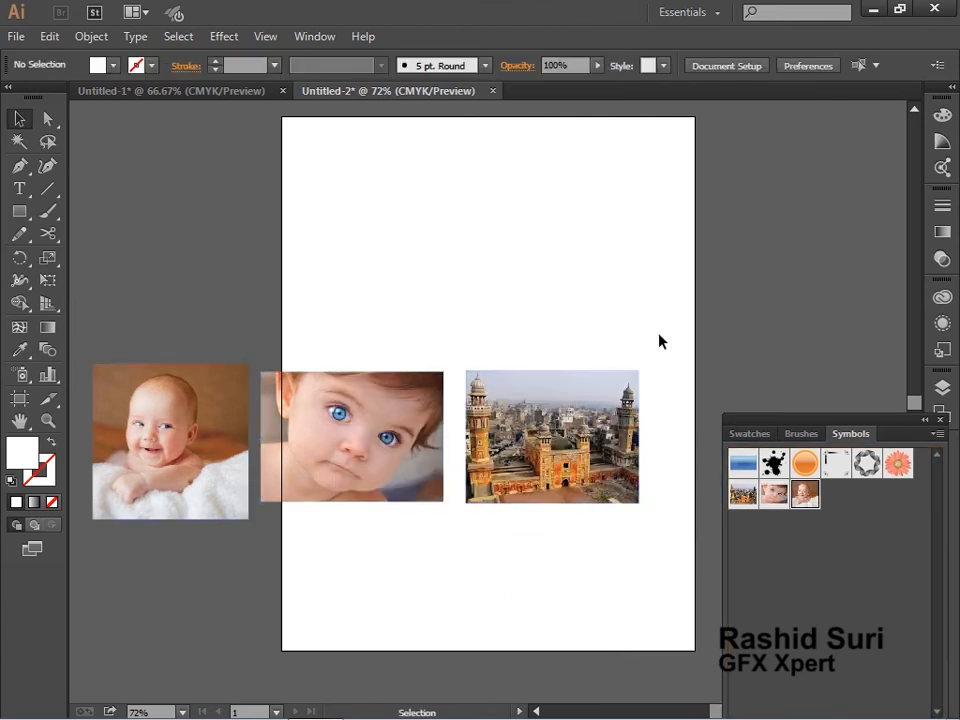
Move all three photo instances together off the artboard, to its lower left.
{"action": "left_click_drag", "start_coordinate": [662, 322], "coordinate": [272, 488]}
{"action": "left_click_drag", "start_coordinate": [604, 452], "coordinate": [218, 543]}
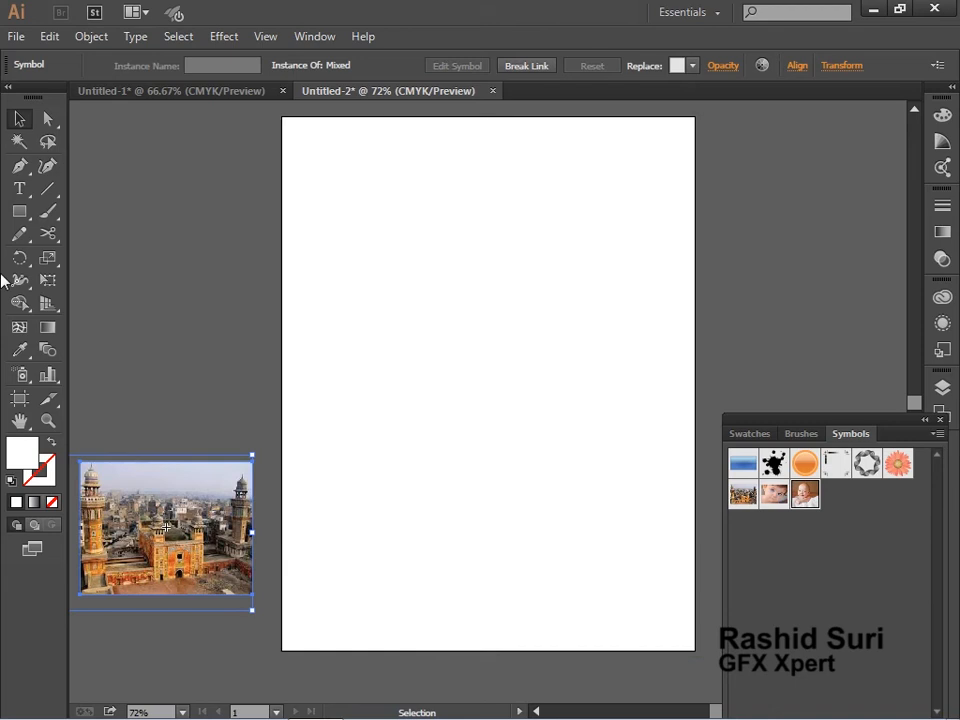
Draw a white square without stroke from its center, slightly above the middle of the artboard.
{"action": "key", "text": "m"}
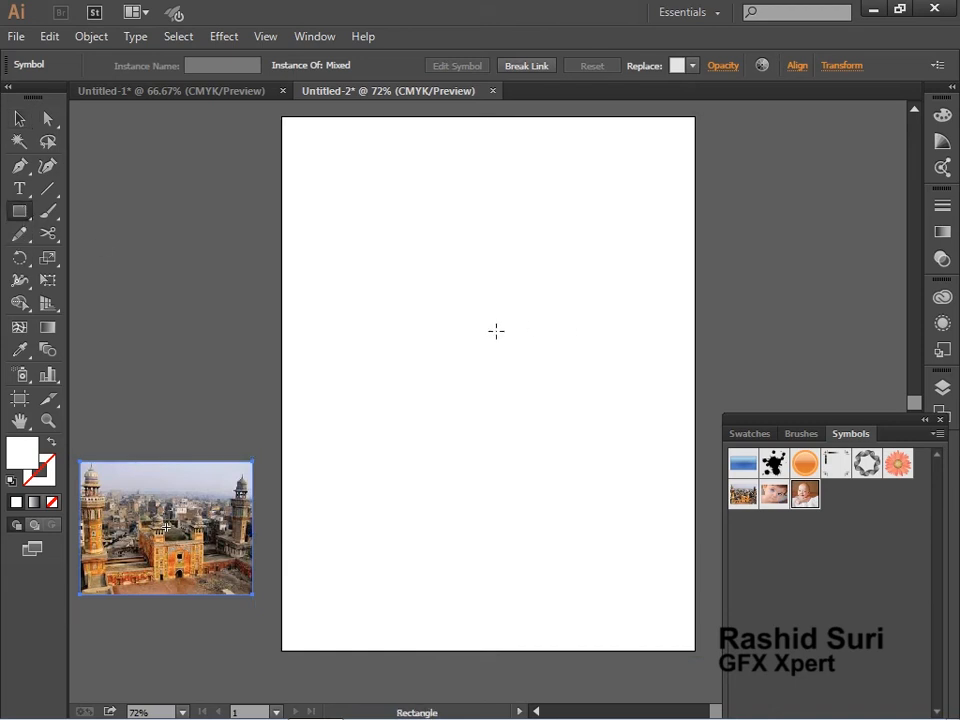
{"action": "left_click_drag", "start_coordinate": [492, 326], "coordinate": [553, 379]}
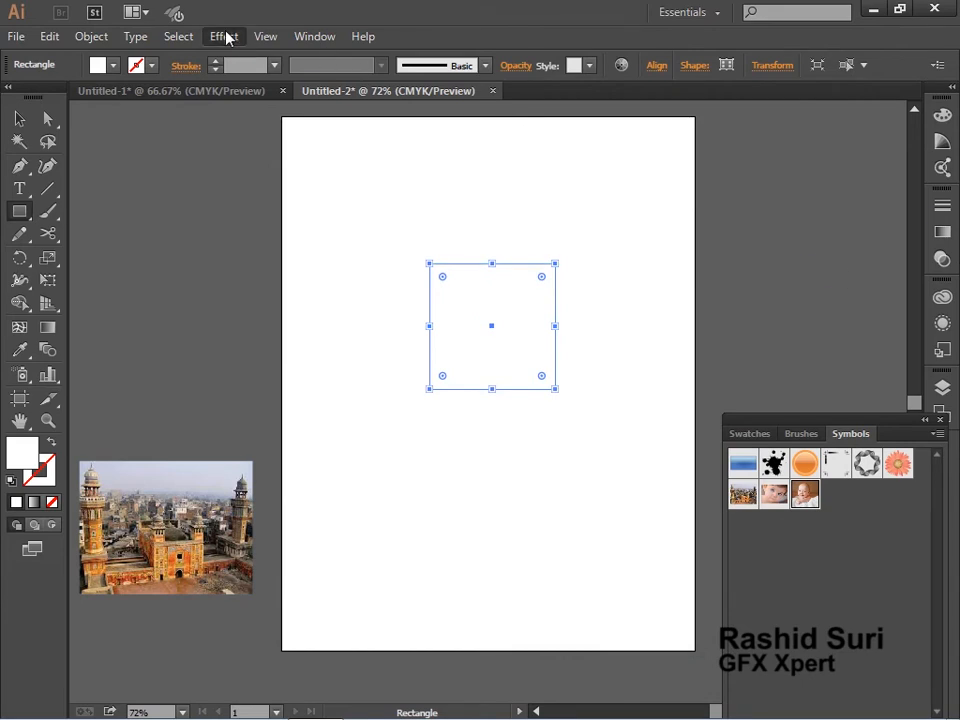
Apply a 3D Extrude & Bevel effect to the white square with preview enabled and an extrude depth of 208 pt.
{"action": "left_click", "coordinate": [223, 36]}
{"action": "mouse_move", "coordinate": [260, 143]}
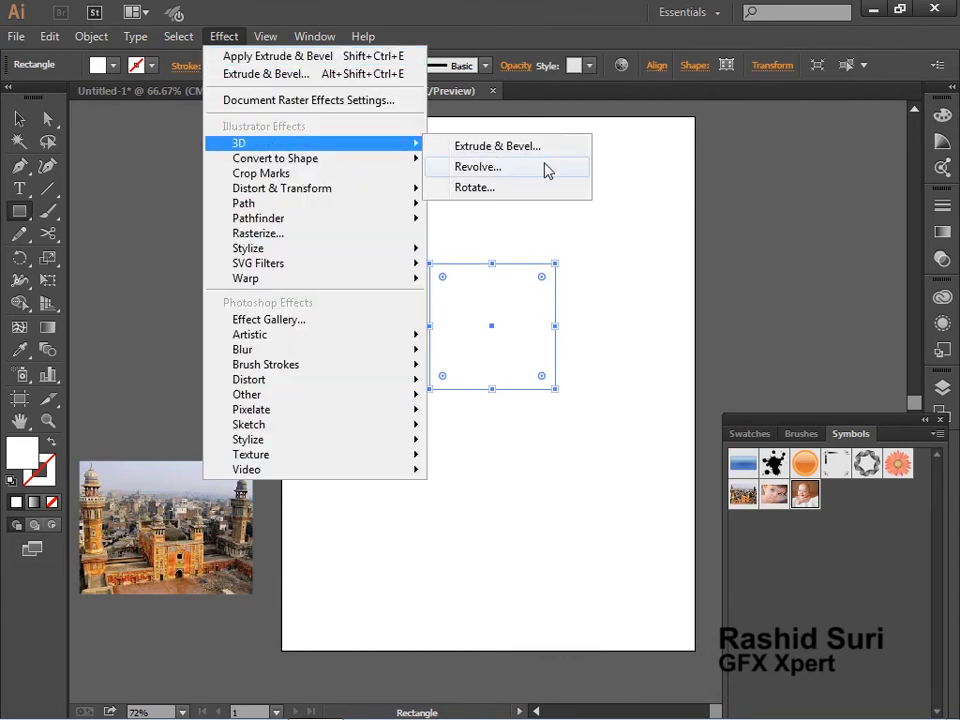
{"action": "left_click", "coordinate": [557, 147]}
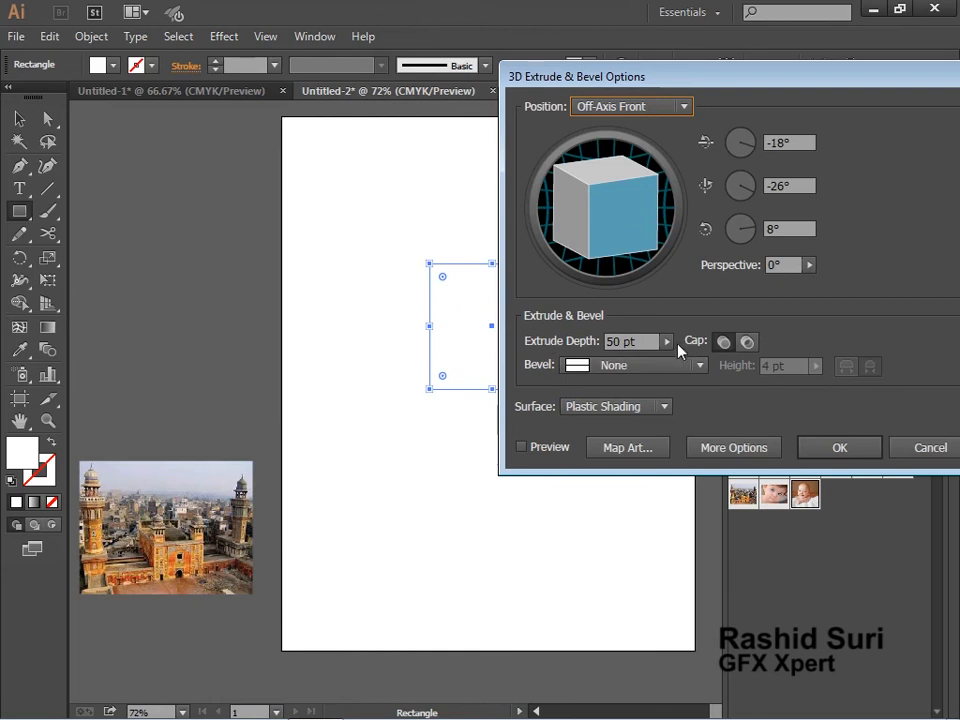
{"action": "left_click", "coordinate": [521, 447]}
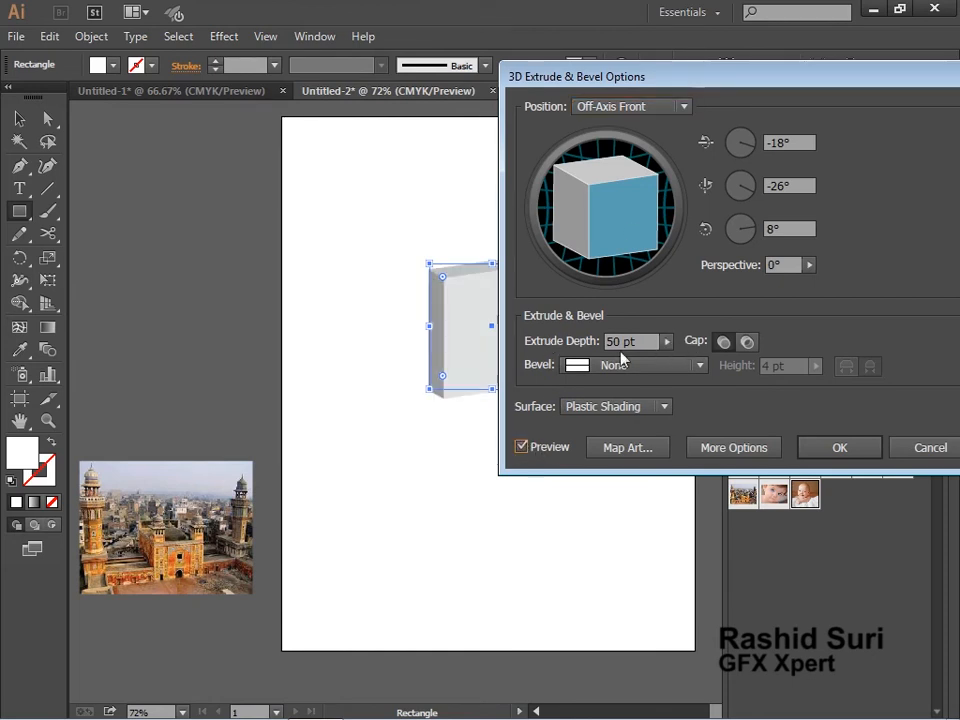
{"action": "left_click", "coordinate": [668, 342]}
{"action": "left_click_drag", "start_coordinate": [670, 349], "coordinate": [594, 368]}
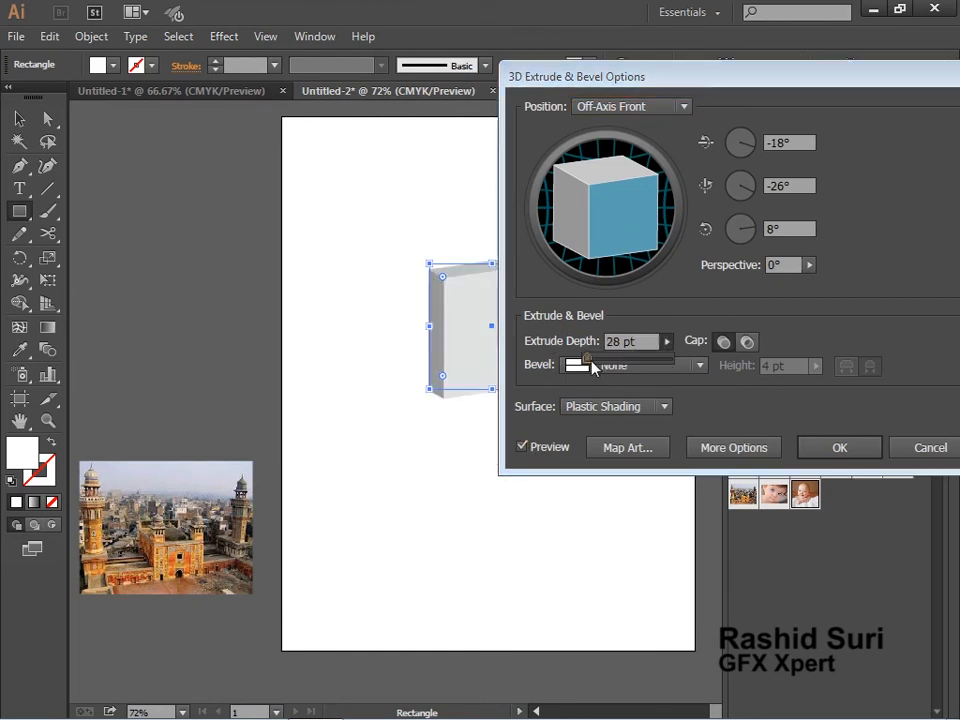
{"action": "left_click_drag", "start_coordinate": [618, 78], "coordinate": [720, 87]}
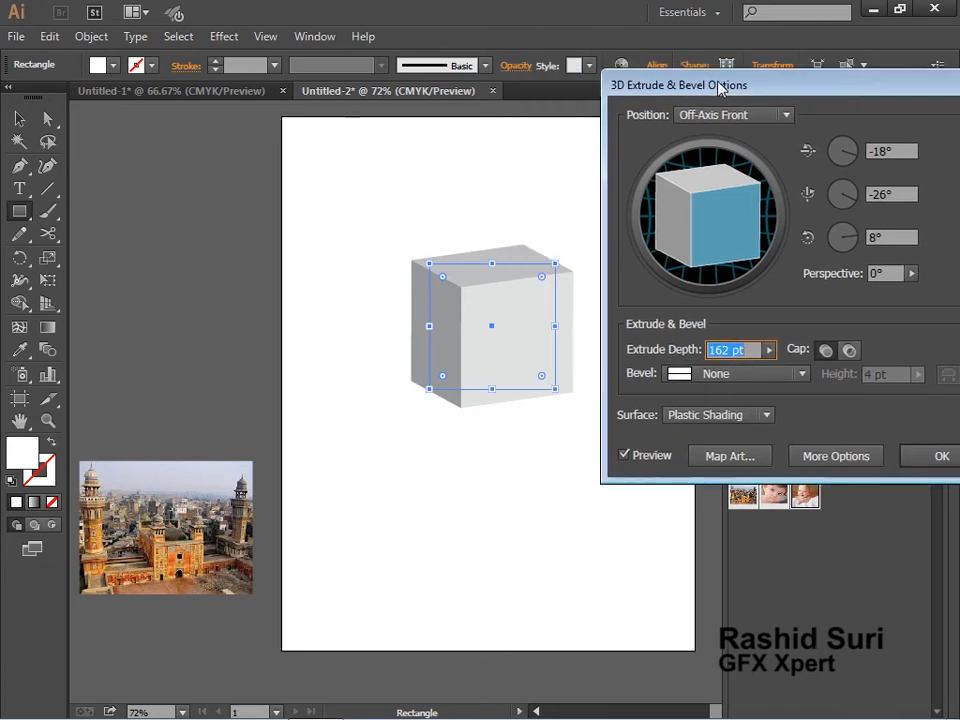
{"action": "left_click", "coordinate": [770, 350]}
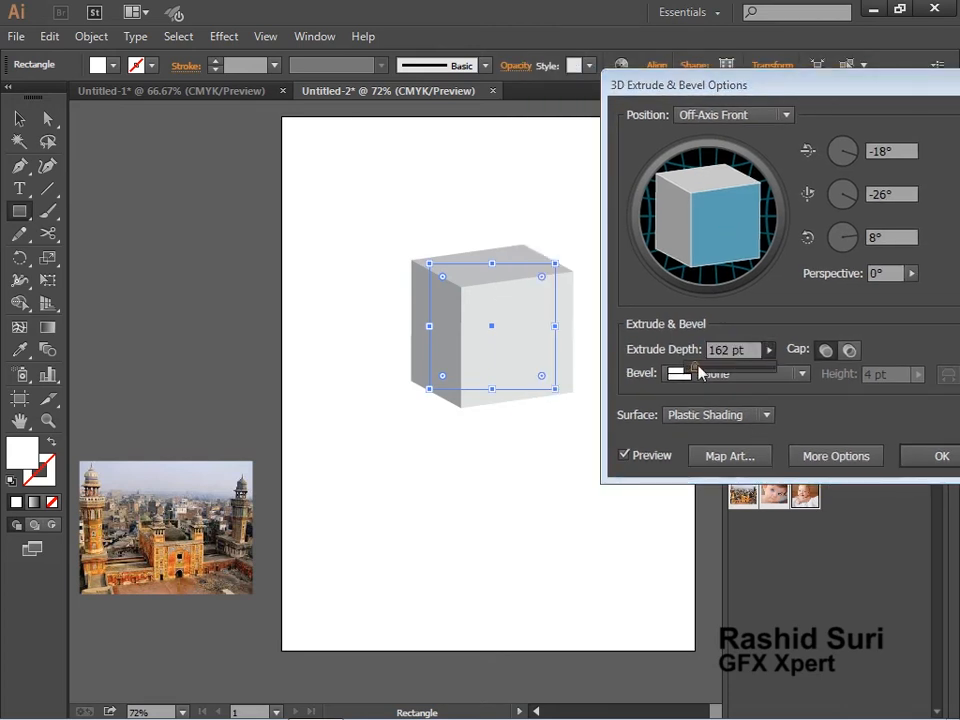
{"action": "left_click_drag", "start_coordinate": [700, 372], "coordinate": [697, 371]}
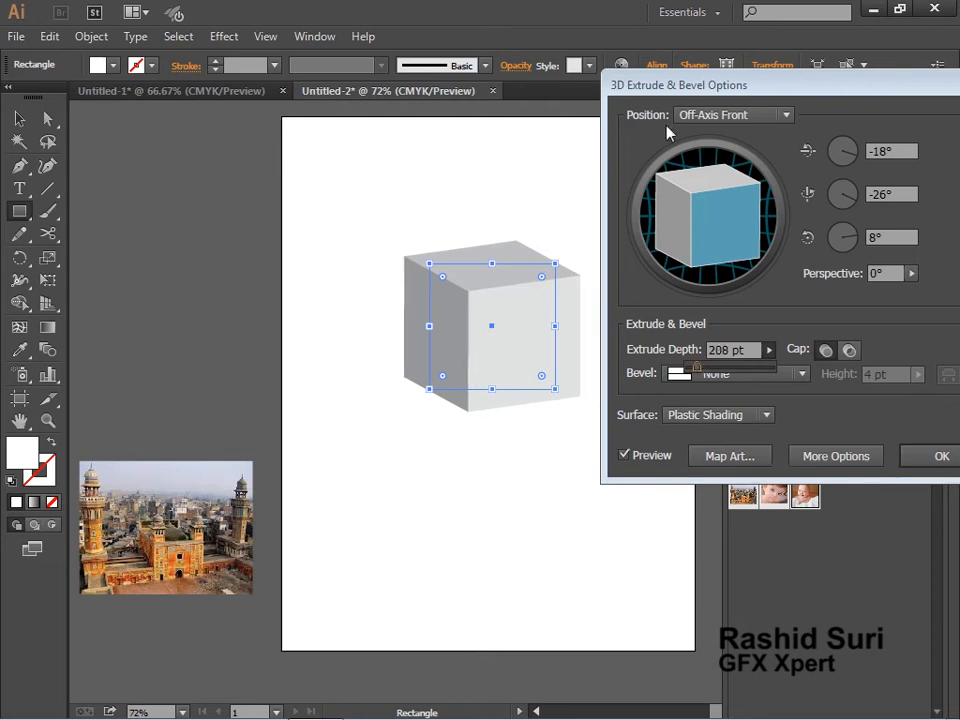
Try a custom rotation of the extruded cube and return its position to Off-Axis Front.
{"action": "left_click", "coordinate": [713, 235]}
{"action": "left_click_drag", "start_coordinate": [717, 213], "coordinate": [721, 241]}
{"action": "left_click", "coordinate": [716, 117]}
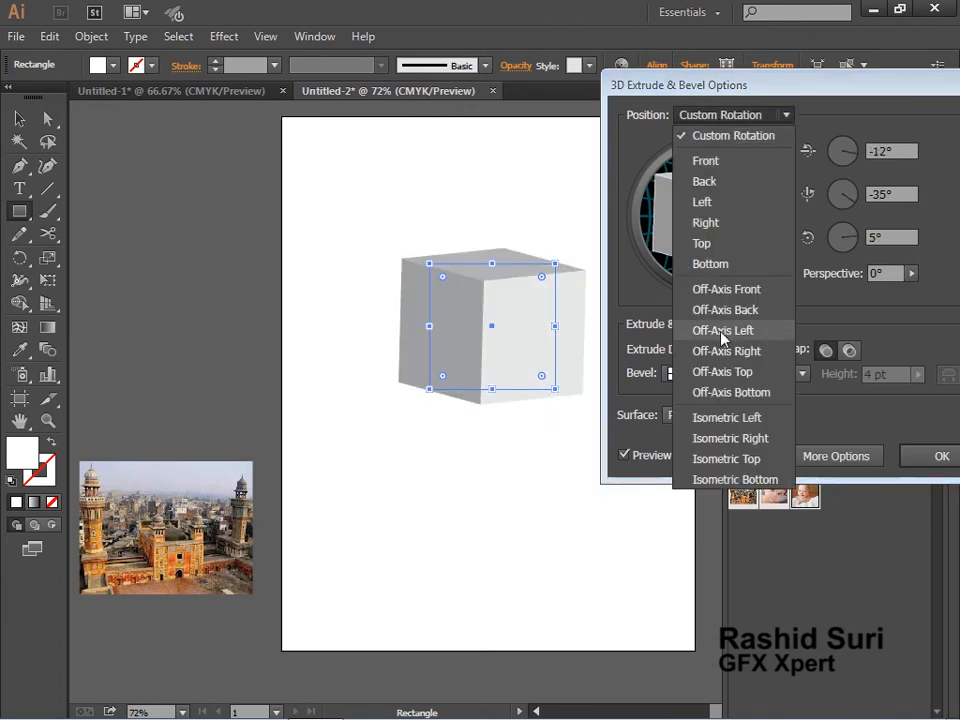
{"action": "left_click", "coordinate": [727, 290]}
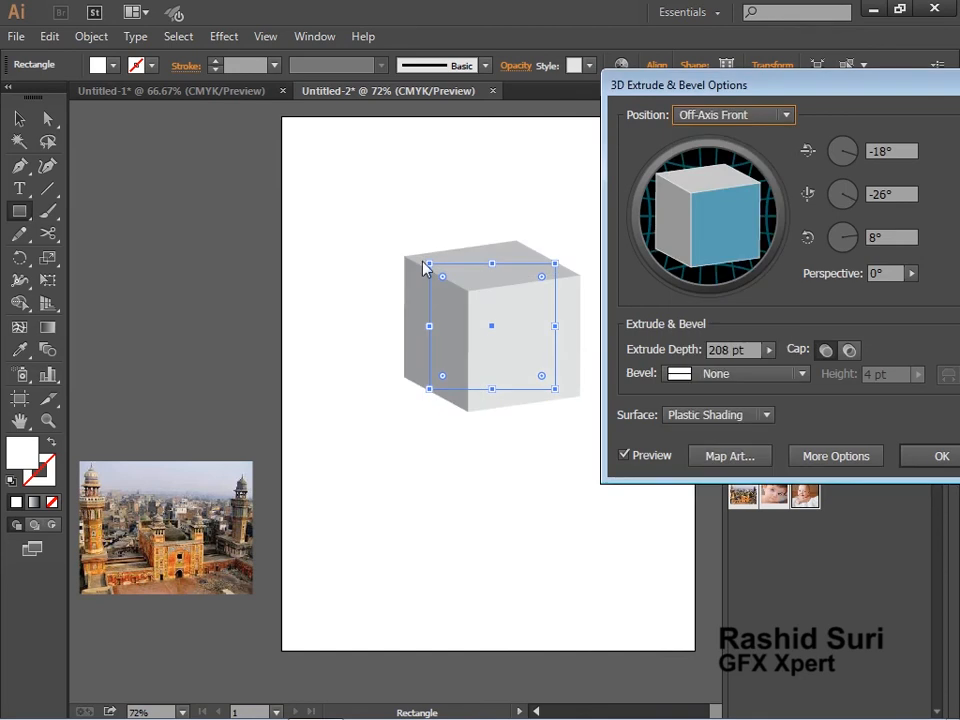
Map New Symbol 1 onto surface 1 of the cube and shift the baby photo slightly left to center the face.
{"action": "left_click_drag", "start_coordinate": [757, 85], "coordinate": [716, 84]}
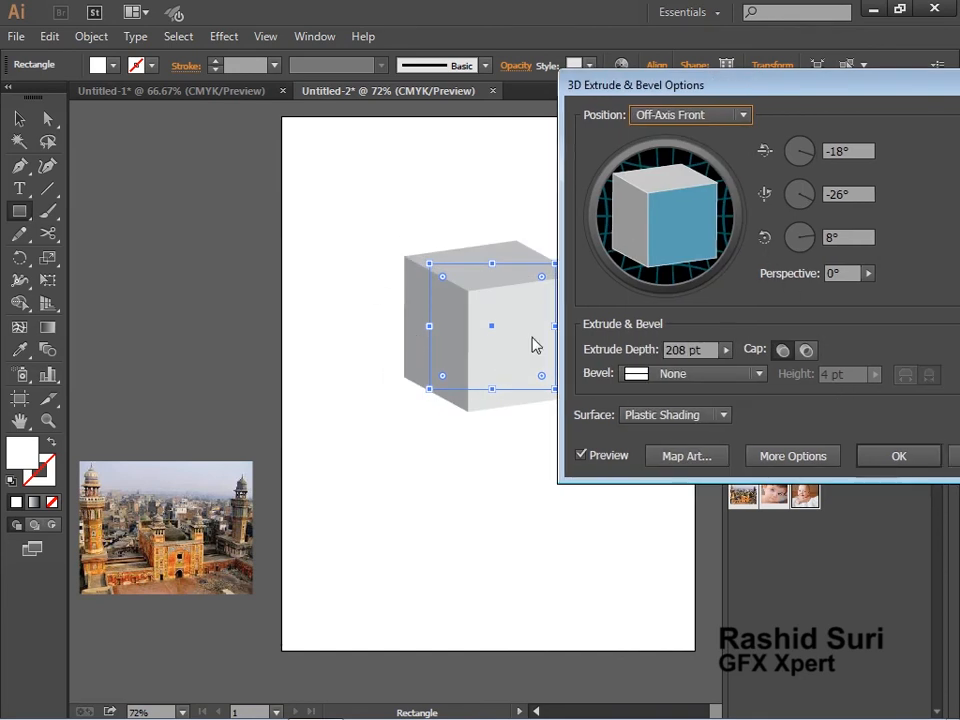
{"action": "left_click", "coordinate": [679, 457]}
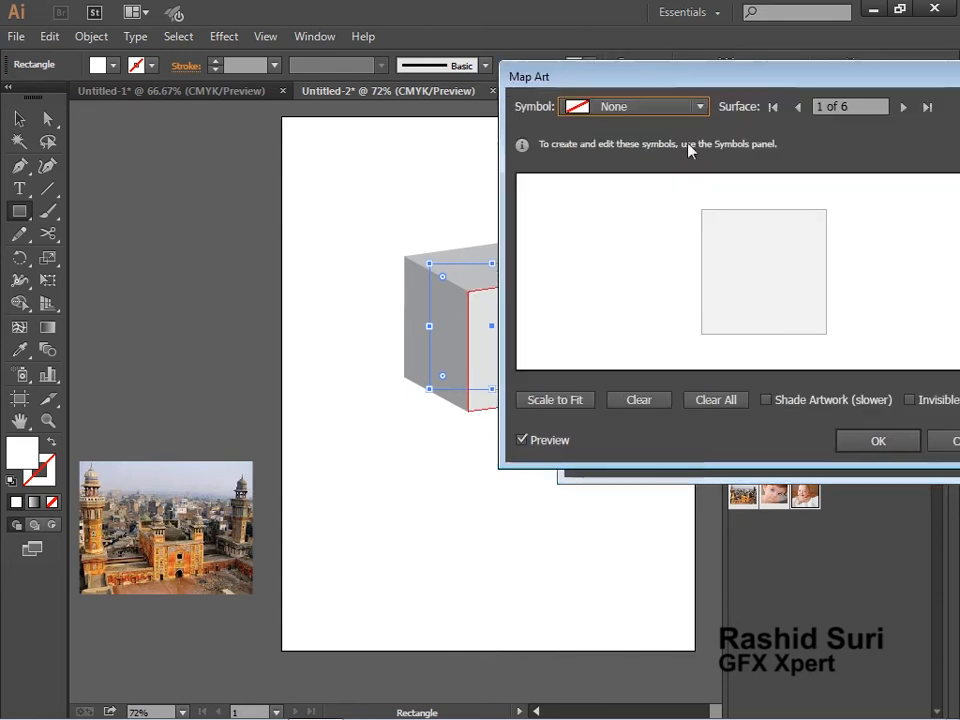
{"action": "left_click", "coordinate": [647, 105]}
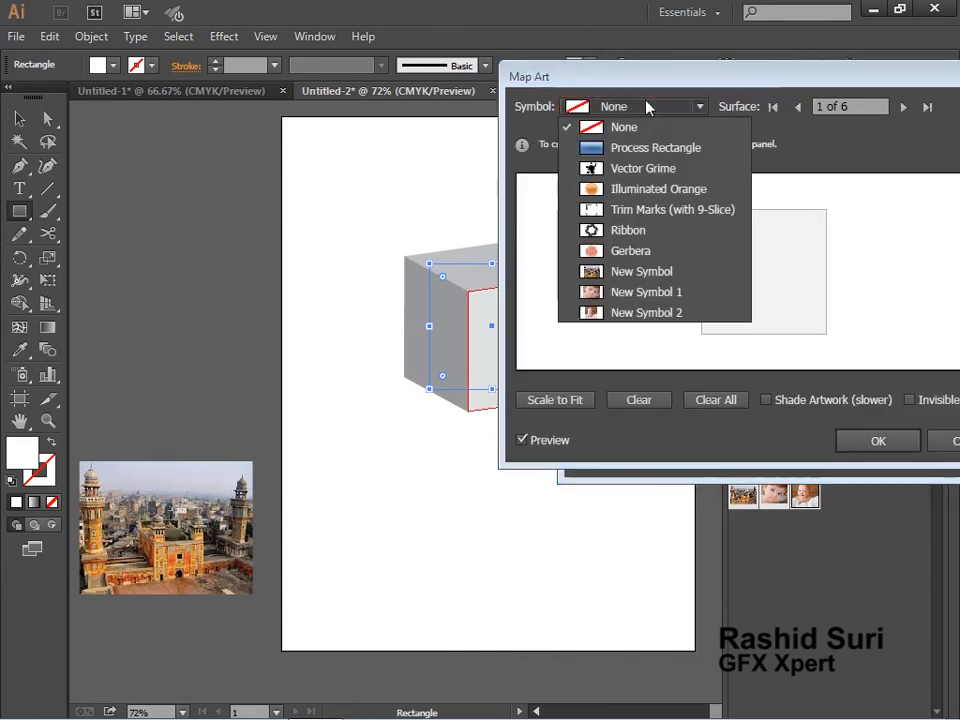
{"action": "left_click", "coordinate": [647, 292]}
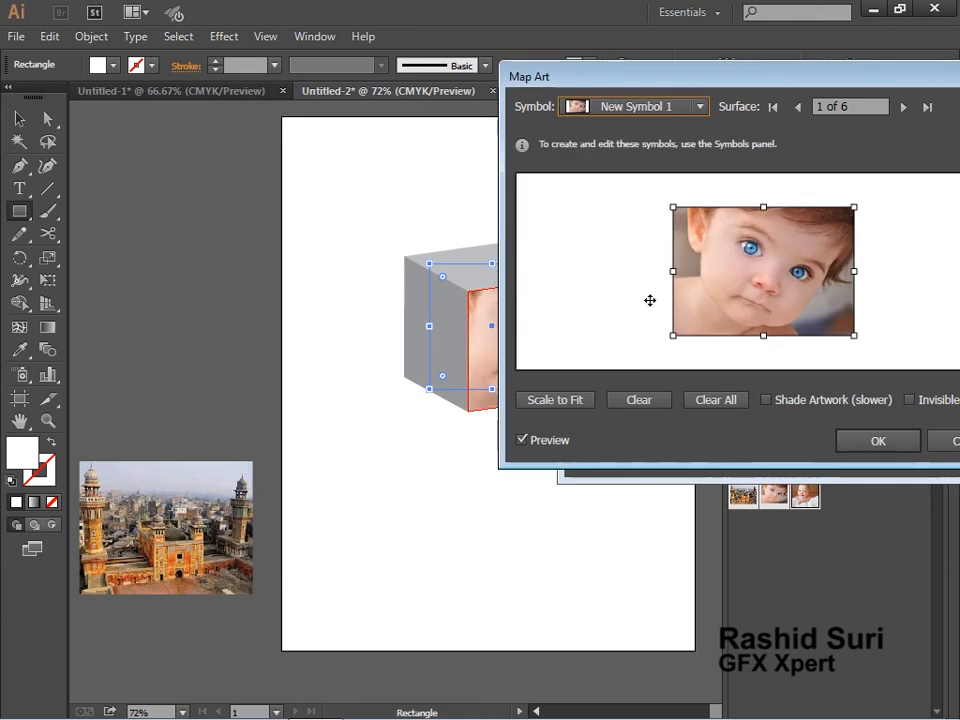
{"action": "left_click_drag", "start_coordinate": [650, 80], "coordinate": [699, 155]}
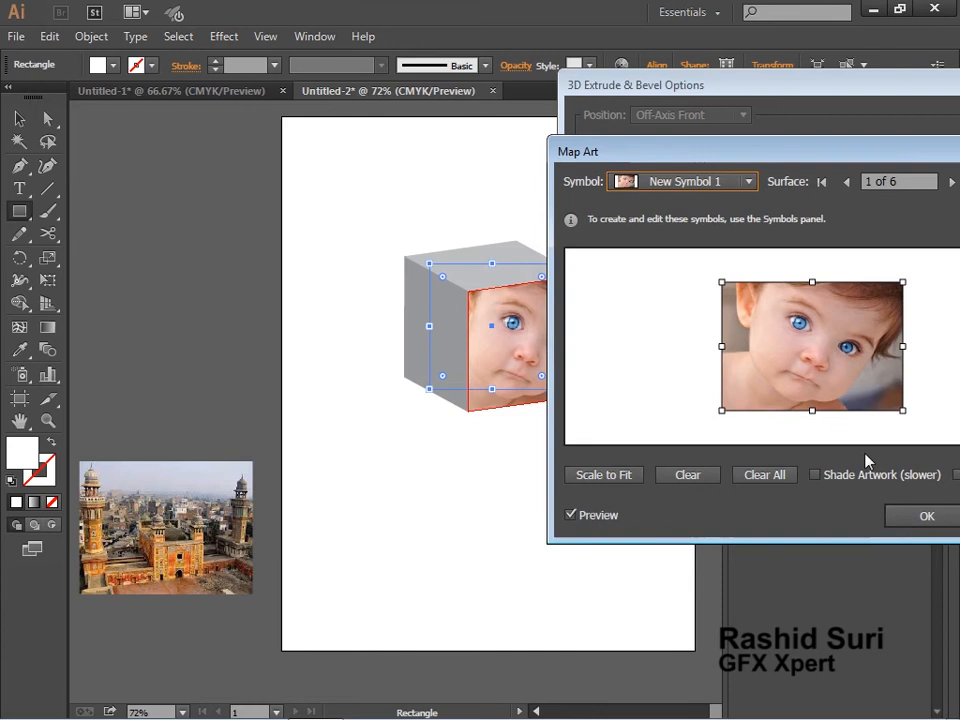
{"action": "mouse_move", "coordinate": [821, 381]}
{"action": "left_mouse_down"}
{"action": "mouse_move", "coordinate": [741, 390]}
{"action": "mouse_move", "coordinate": [792, 406]}
{"action": "mouse_move", "coordinate": [816, 399]}
{"action": "mouse_move", "coordinate": [812, 381]}
{"action": "left_mouse_up"}
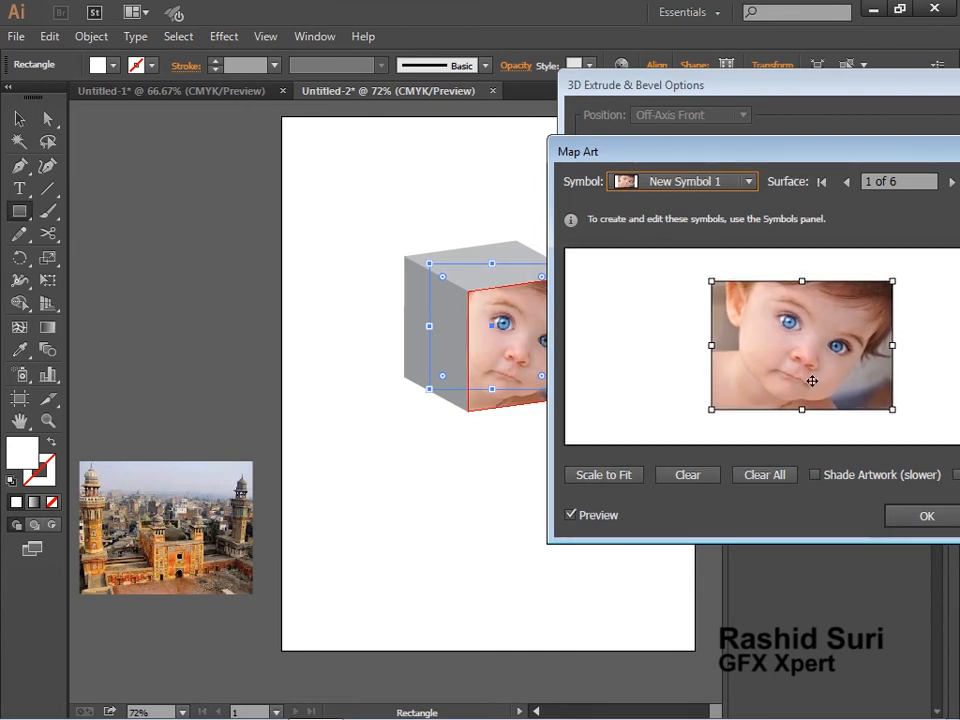
{"action": "left_click", "coordinate": [929, 521]}
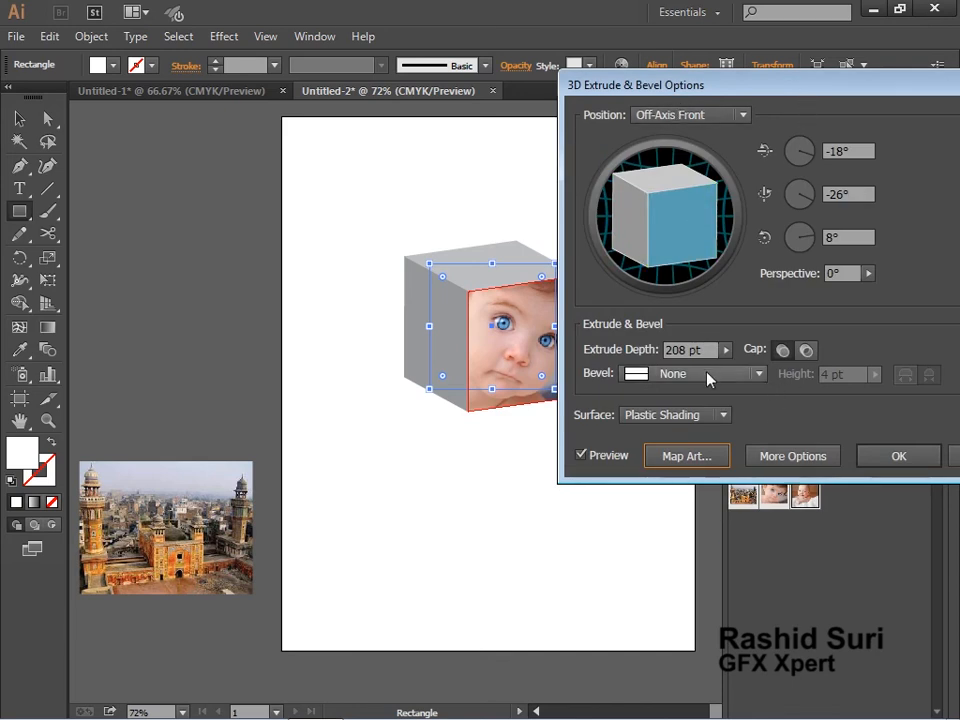
Map New Symbol onto surface 2 of the cube, repositioning and resizing the mosque photo so it covers the whole face.
{"action": "left_click", "coordinate": [673, 460]}
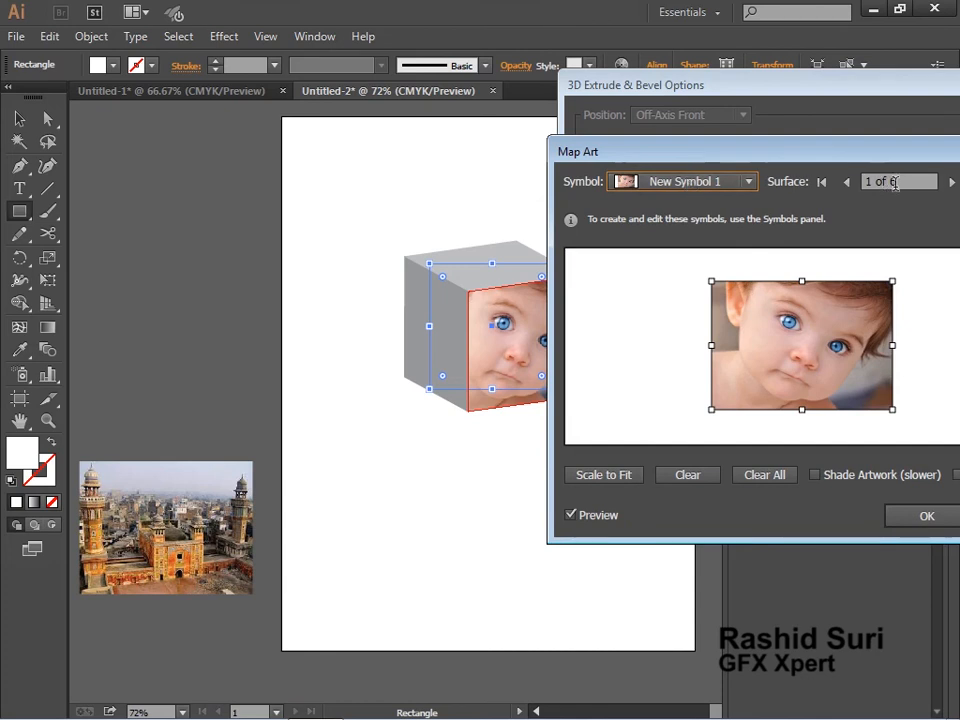
{"action": "left_click", "coordinate": [952, 182]}
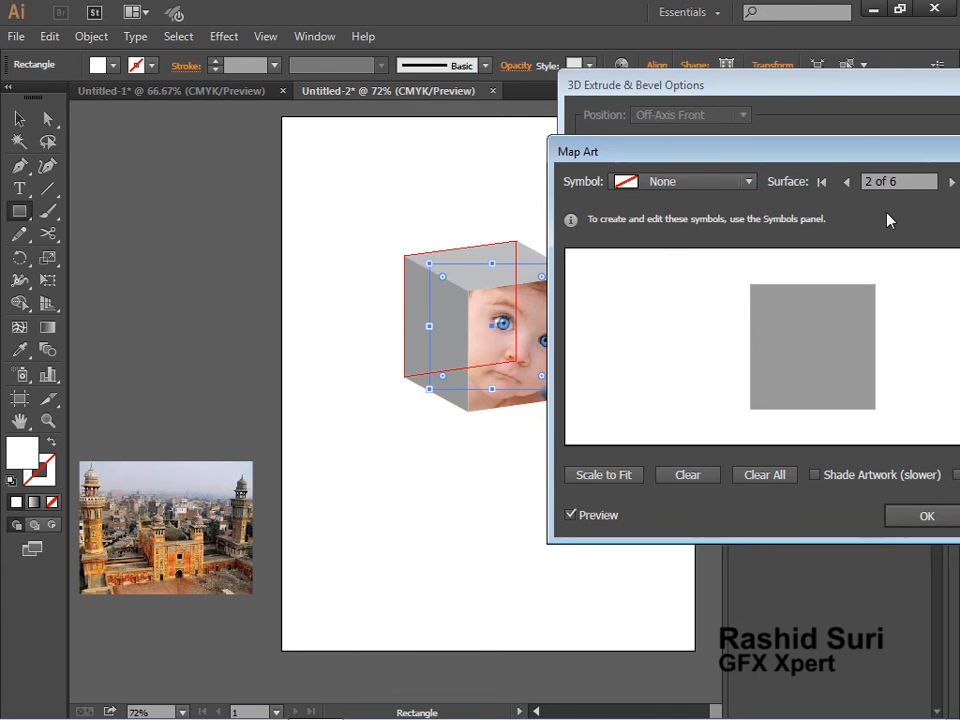
{"action": "left_click", "coordinate": [703, 182]}
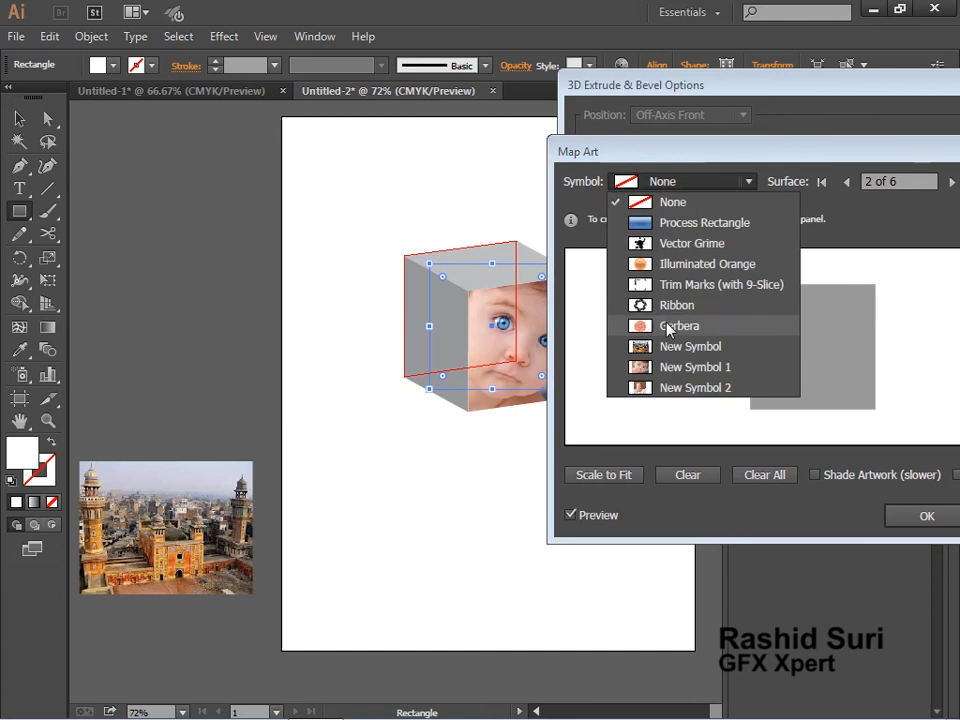
{"action": "left_click", "coordinate": [671, 347]}
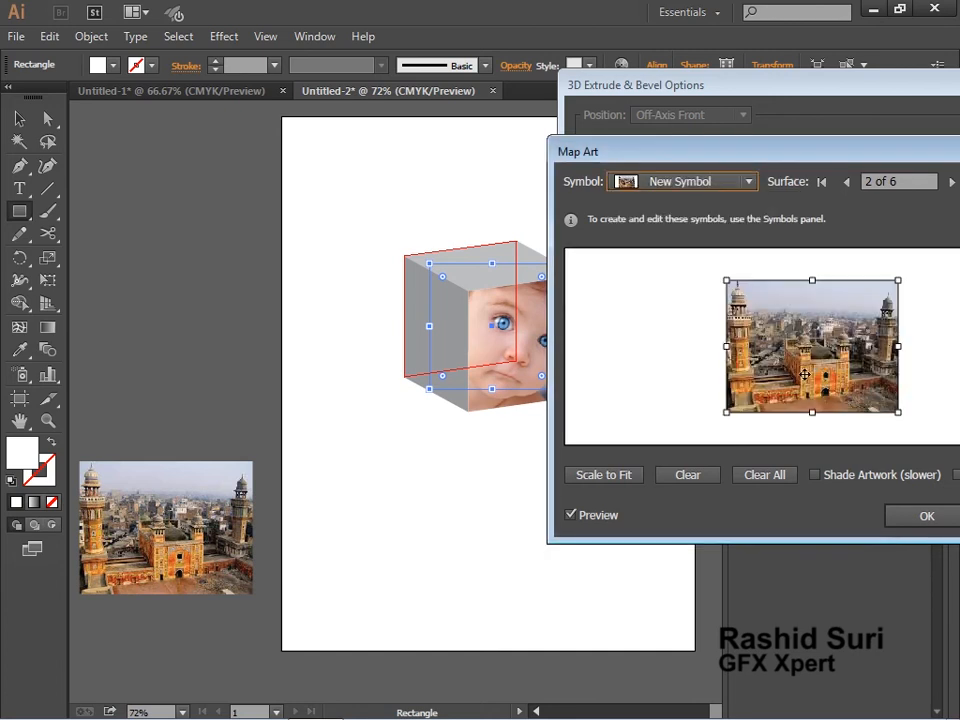
{"action": "mouse_move", "coordinate": [851, 331]}
{"action": "left_mouse_down"}
{"action": "mouse_move", "coordinate": [839, 410]}
{"action": "mouse_move", "coordinate": [853, 328]}
{"action": "left_mouse_up"}
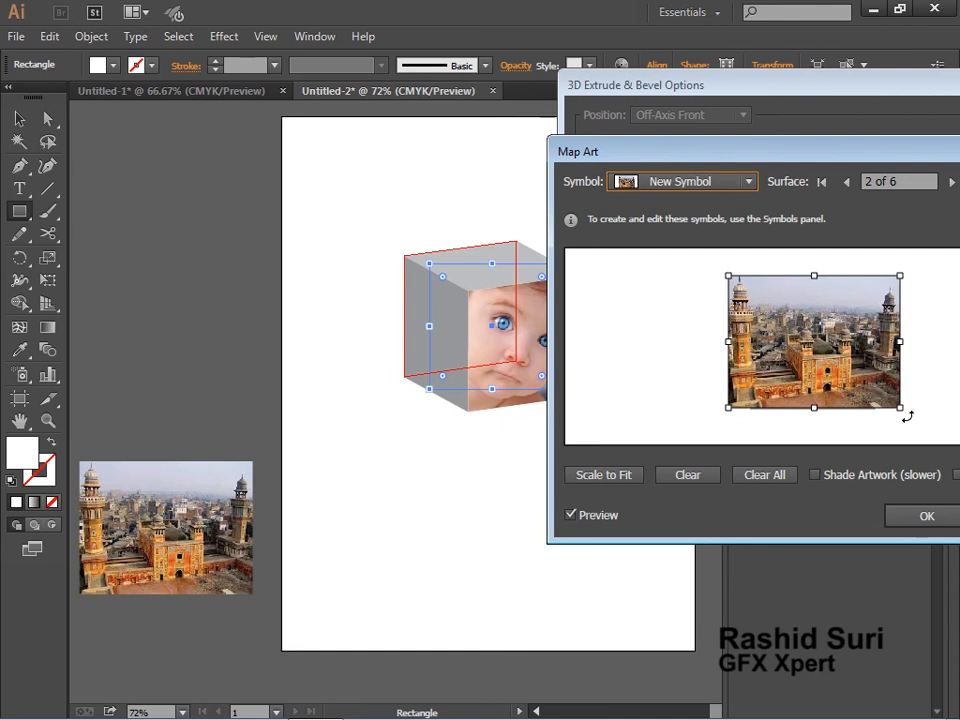
{"action": "left_click_drag", "start_coordinate": [902, 410], "coordinate": [888, 413]}
{"action": "left_click_drag", "start_coordinate": [811, 308], "coordinate": [811, 322]}
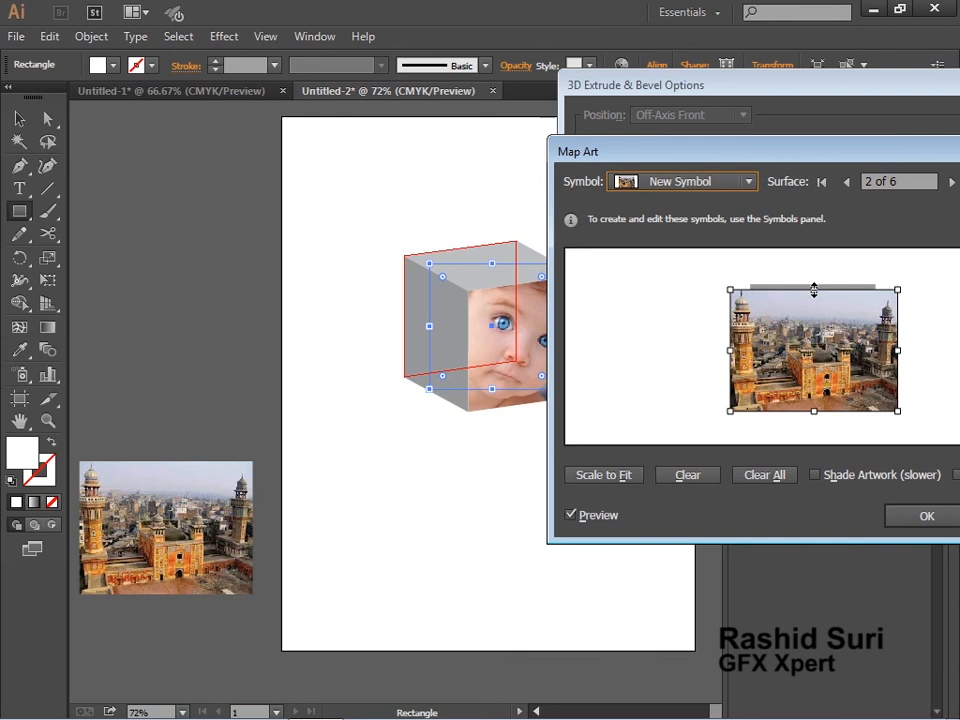
{"action": "left_click_drag", "start_coordinate": [814, 290], "coordinate": [814, 282]}
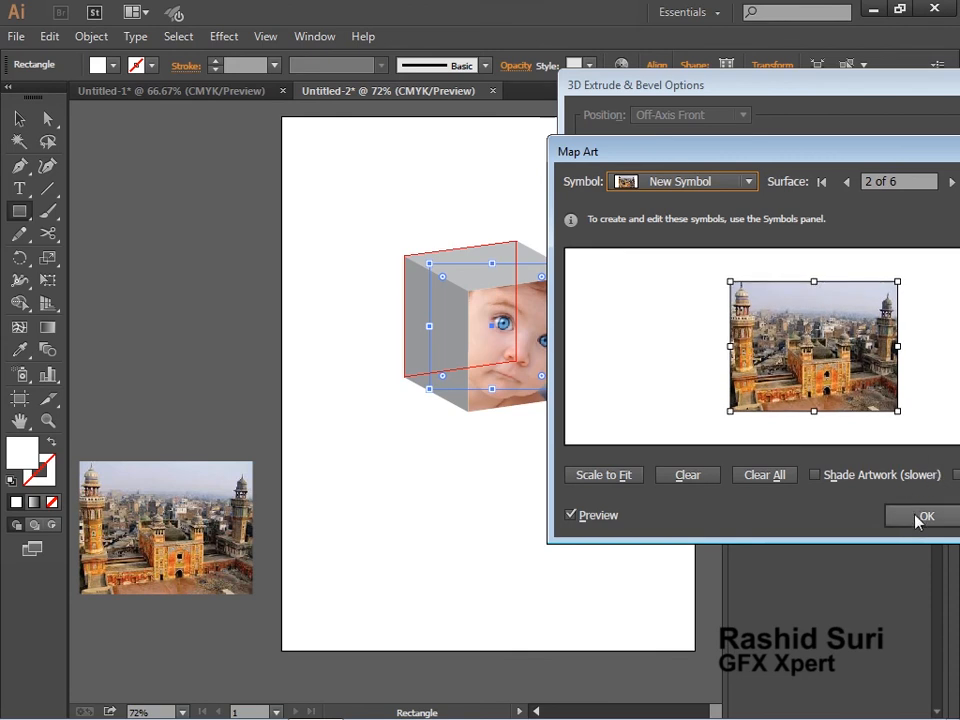
{"action": "left_click", "coordinate": [735, 183]}
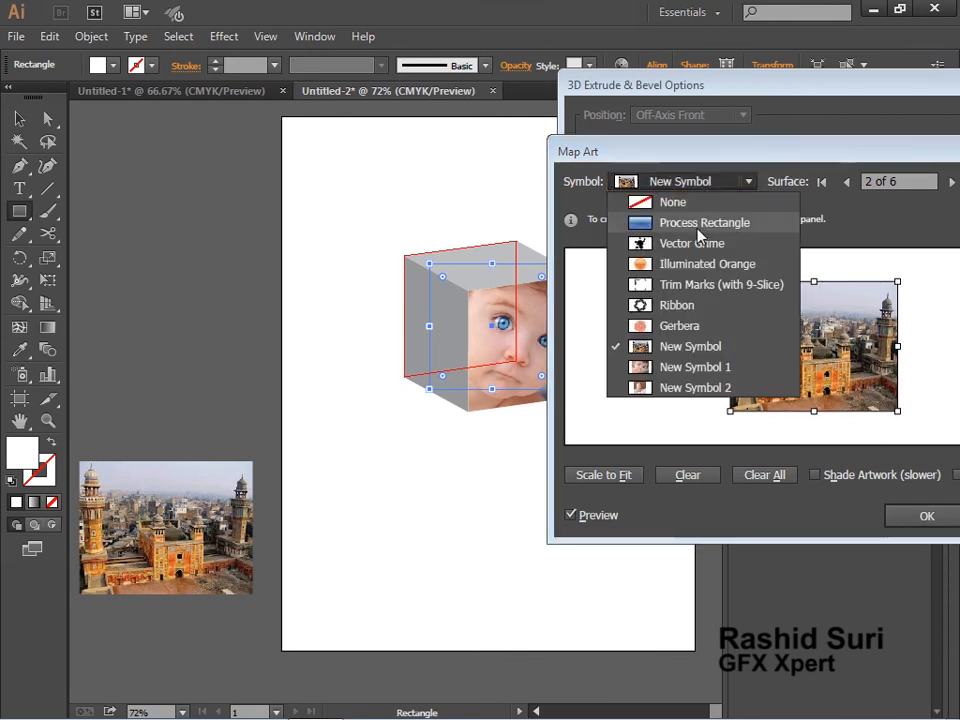
{"action": "left_click", "coordinate": [707, 183]}
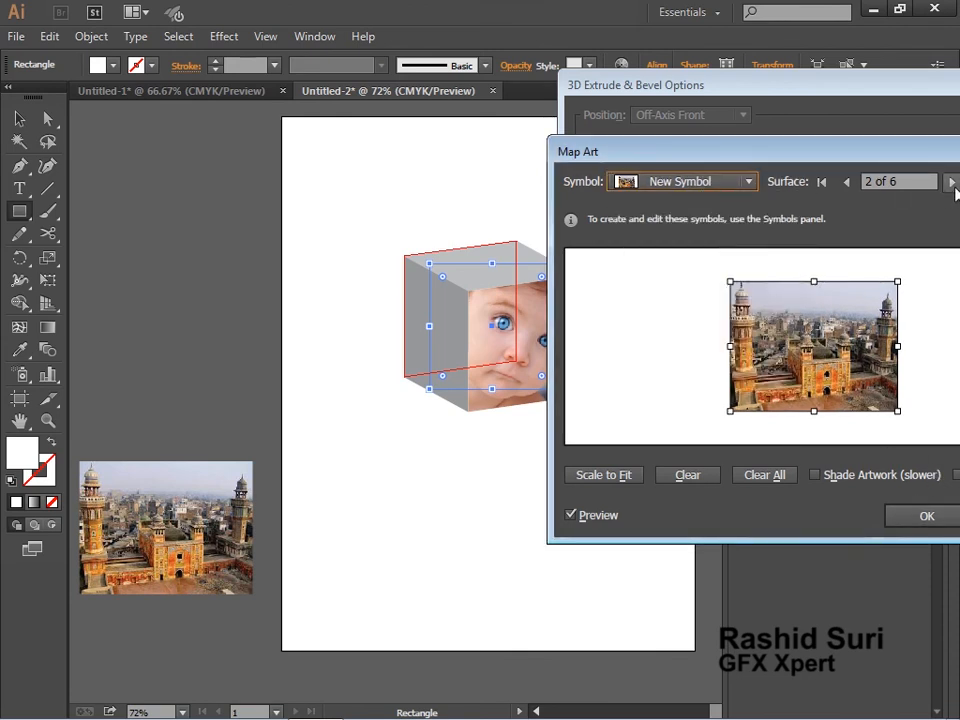
Leave surface 3 unmapped, map New Symbol onto surface 4, and stretch the mosque photo vertically to cover the face.
{"action": "left_click", "coordinate": [952, 182]}
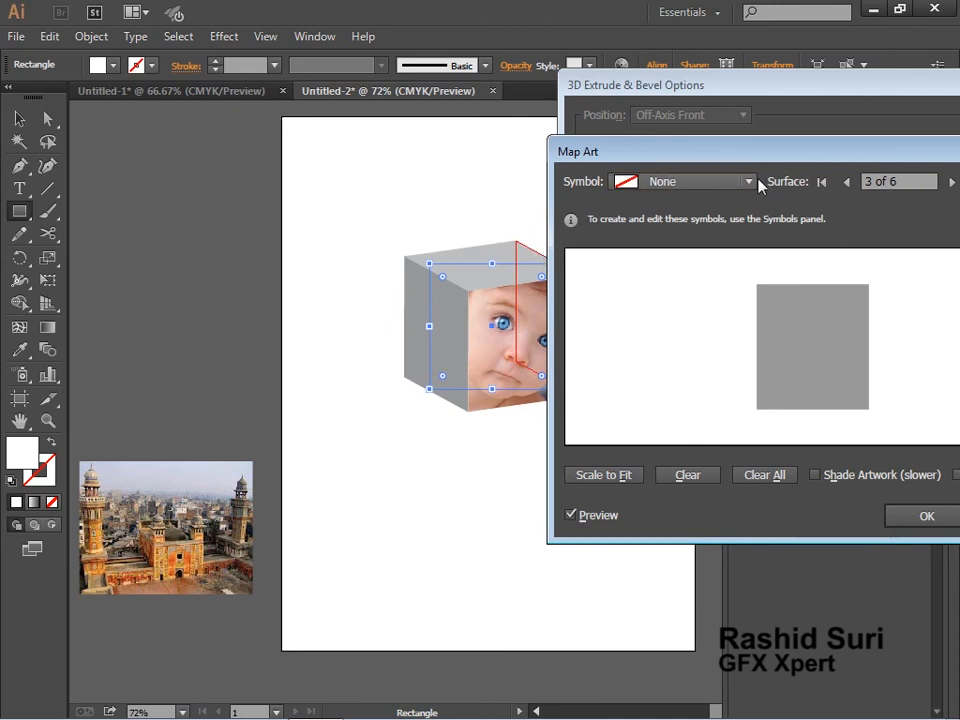
{"action": "left_click", "coordinate": [952, 182]}
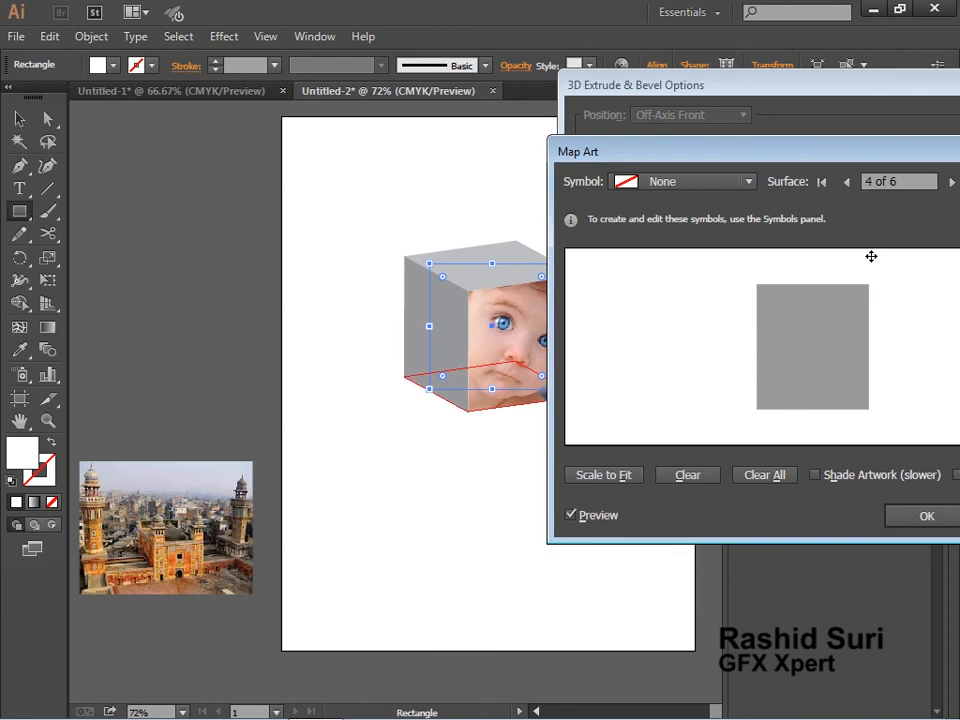
{"action": "left_click", "coordinate": [729, 186]}
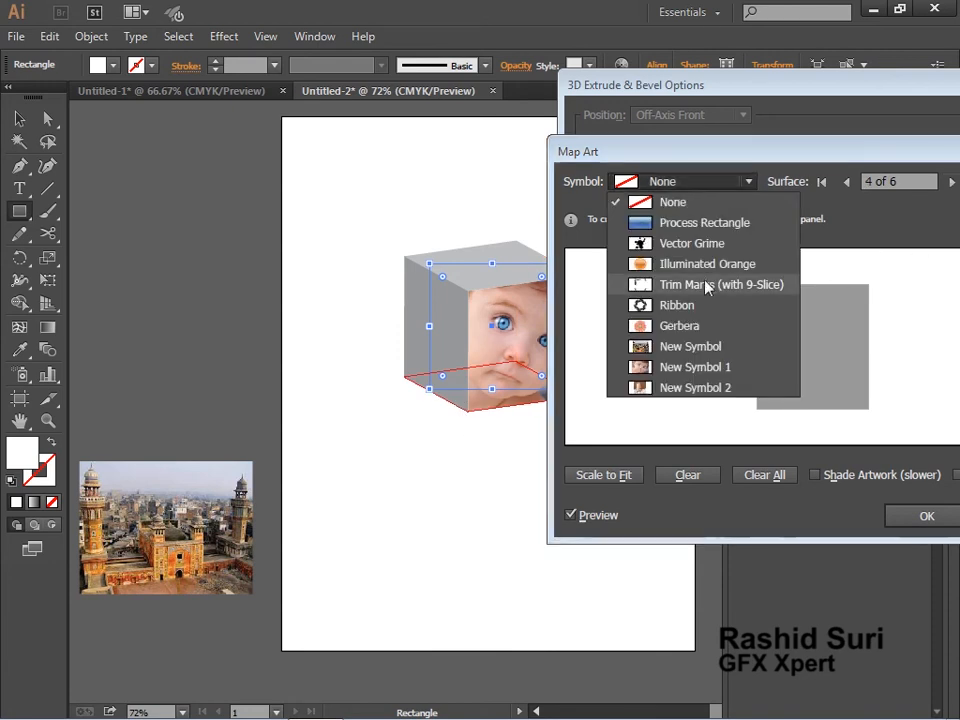
{"action": "left_click", "coordinate": [679, 347]}
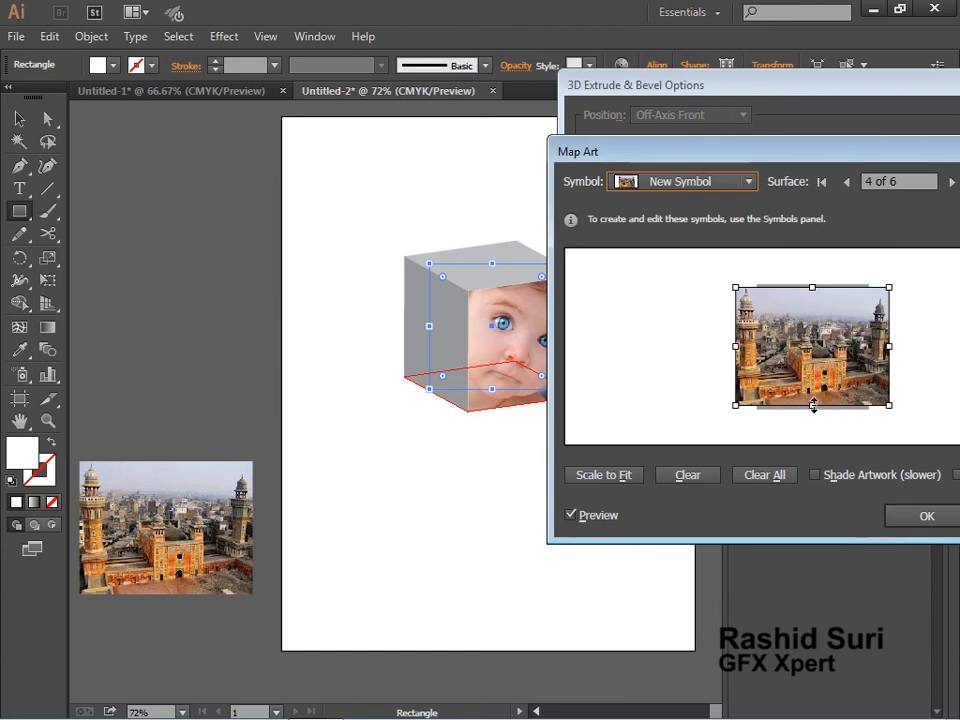
{"action": "left_click_drag", "start_coordinate": [813, 405], "coordinate": [813, 410]}
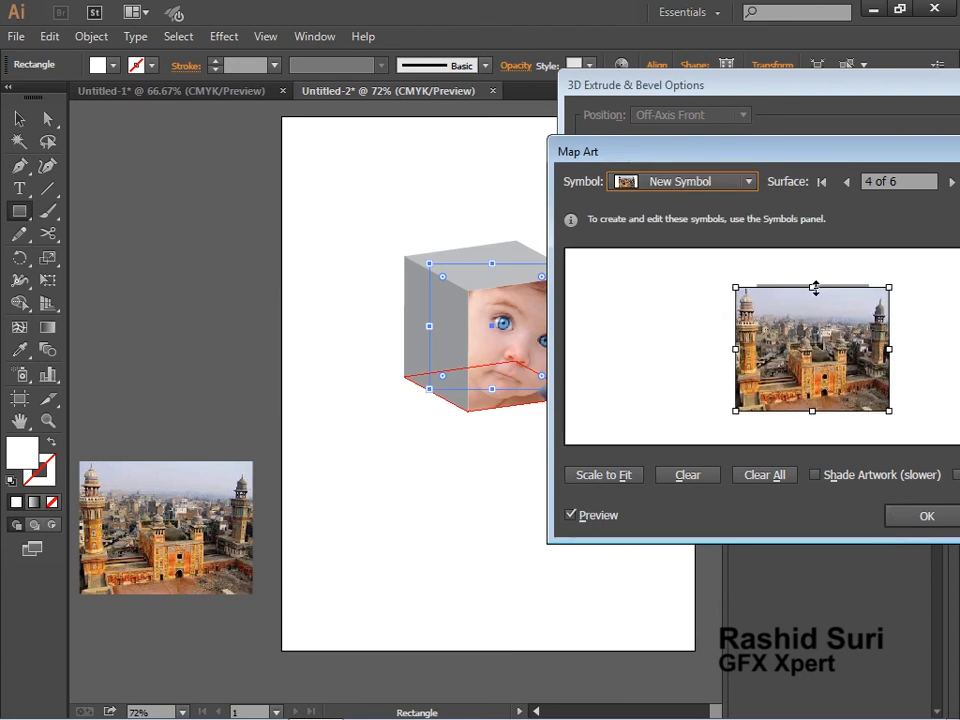
{"action": "left_click_drag", "start_coordinate": [815, 287], "coordinate": [815, 282]}
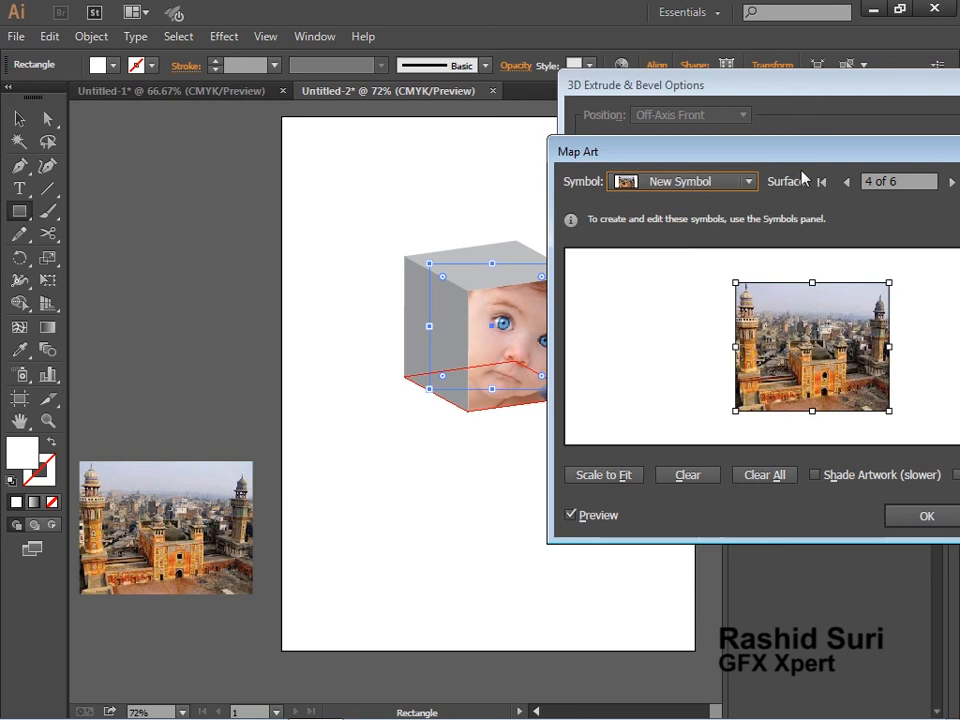
Map New Symbol 2 onto surface 5 of the cube and rotate the baby photo about a quarter turn clockwise.
{"action": "left_click", "coordinate": [952, 181]}
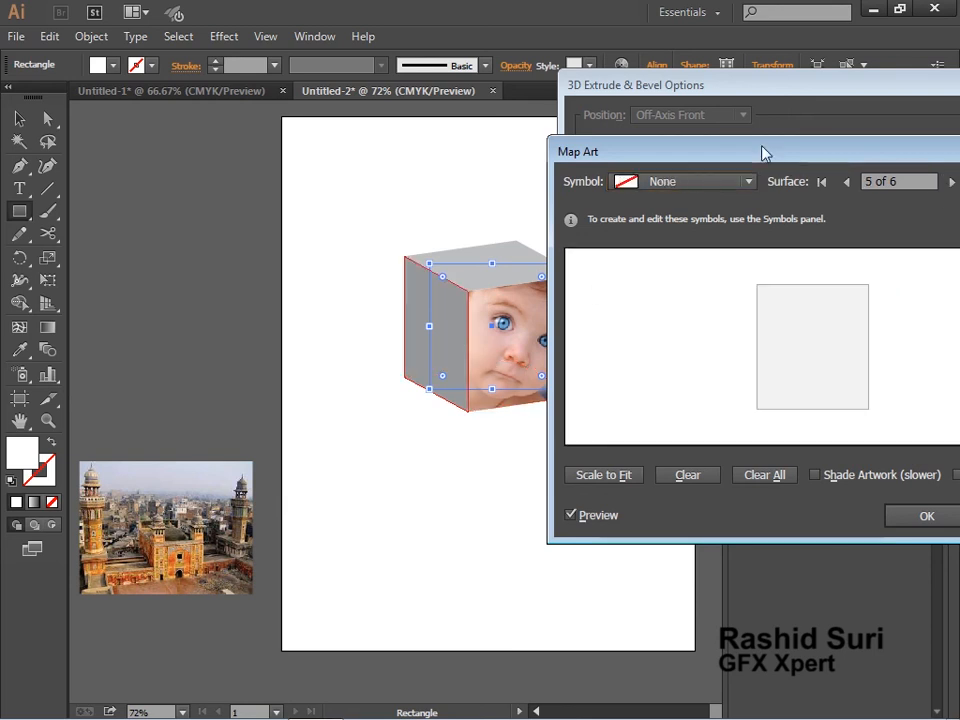
{"action": "left_click", "coordinate": [706, 190]}
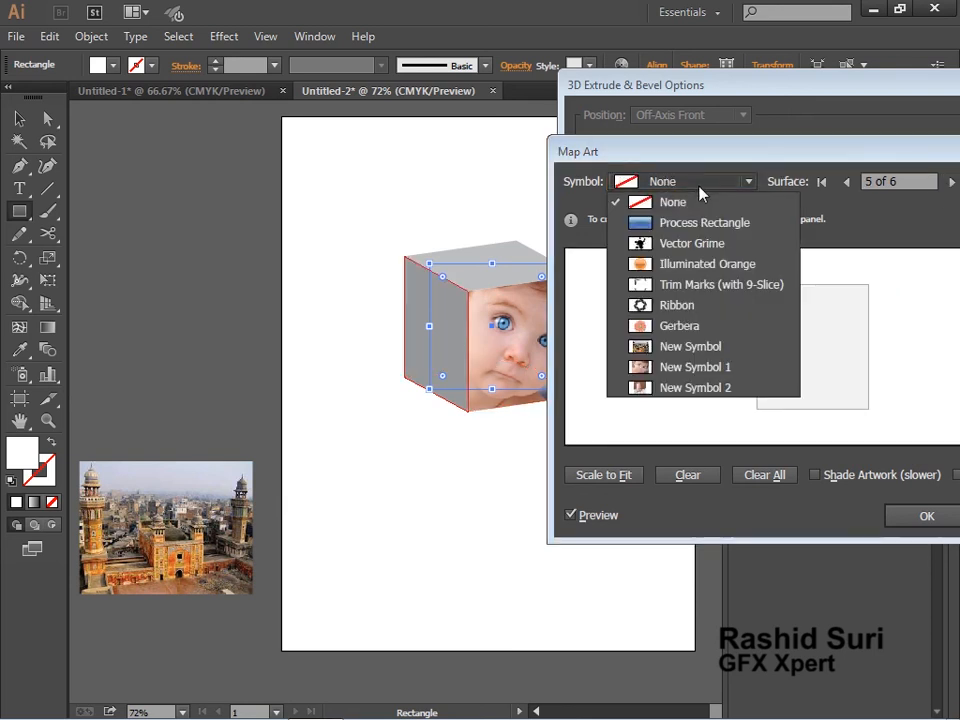
{"action": "left_click", "coordinate": [659, 390]}
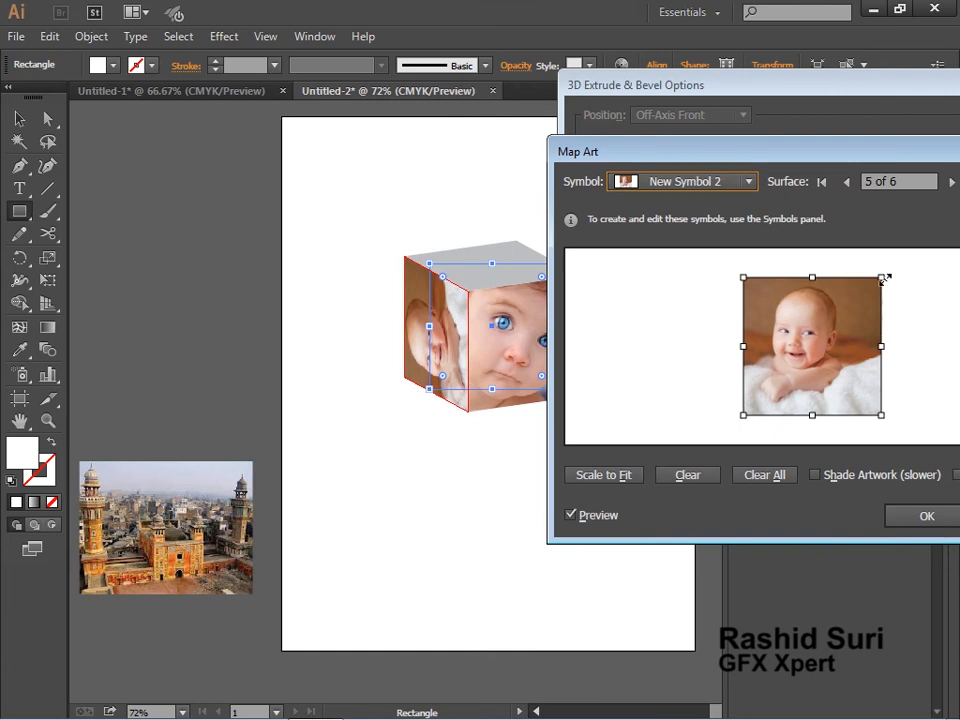
{"action": "left_click_drag", "start_coordinate": [883, 266], "coordinate": [883, 410]}
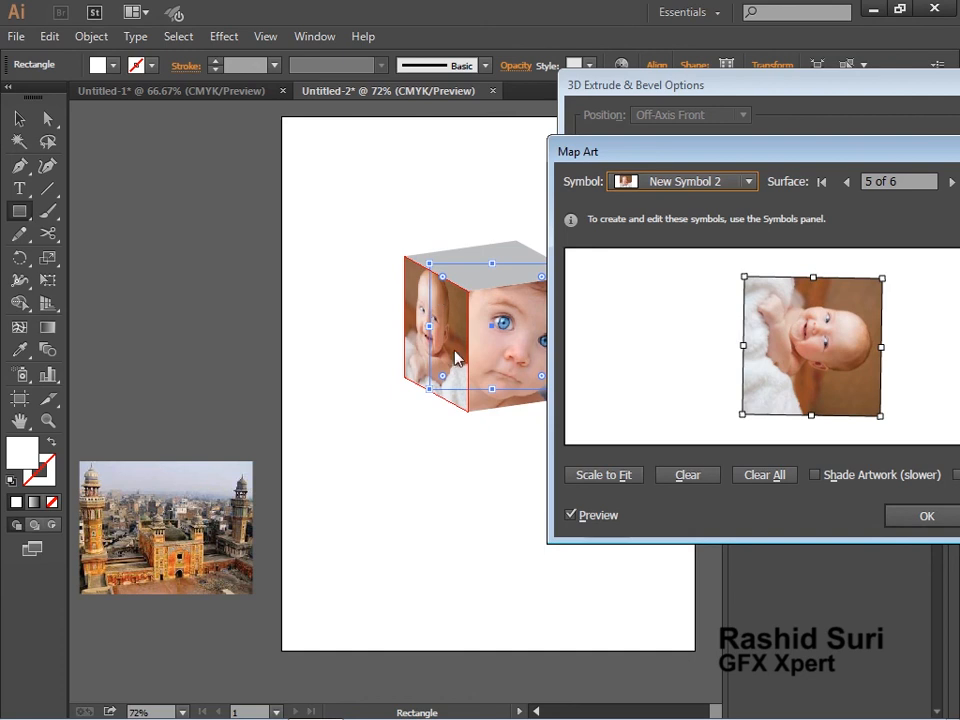
Shift the baby photo on surface 5 slightly left, and map New Symbol onto surface 6 of the cube.
{"action": "left_click_drag", "start_coordinate": [806, 371], "coordinate": [795, 370]}
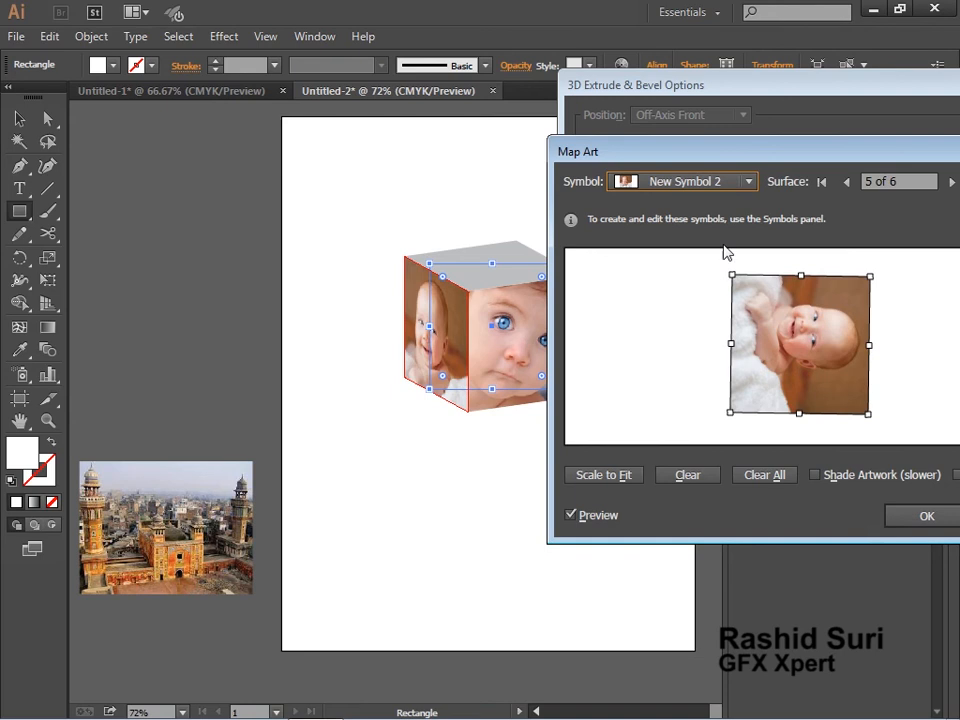
{"action": "left_click", "coordinate": [953, 183]}
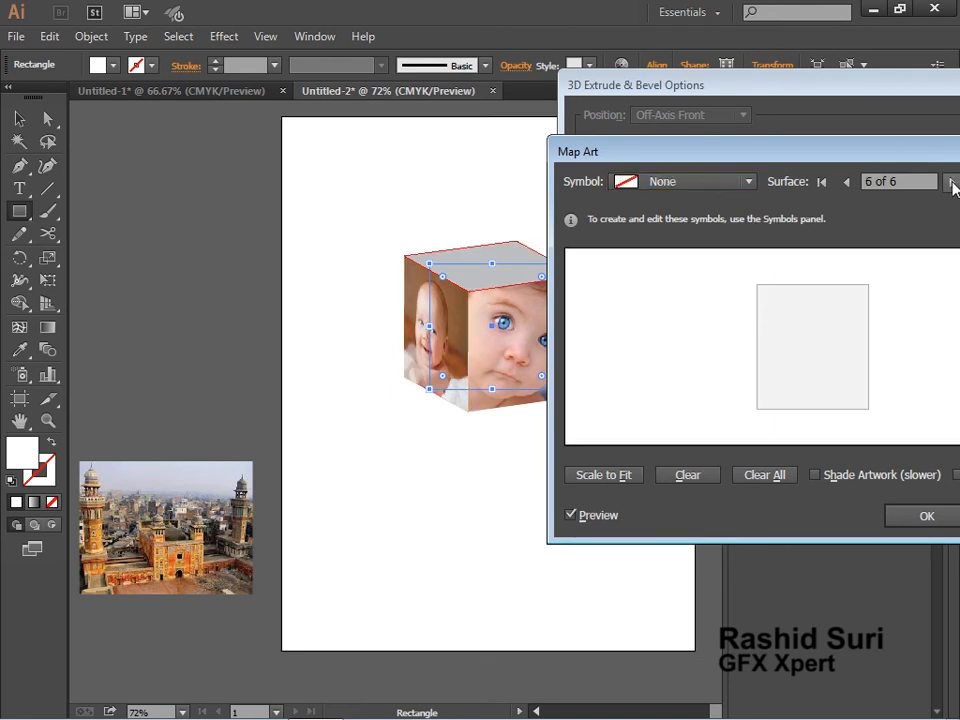
{"action": "left_click", "coordinate": [718, 186]}
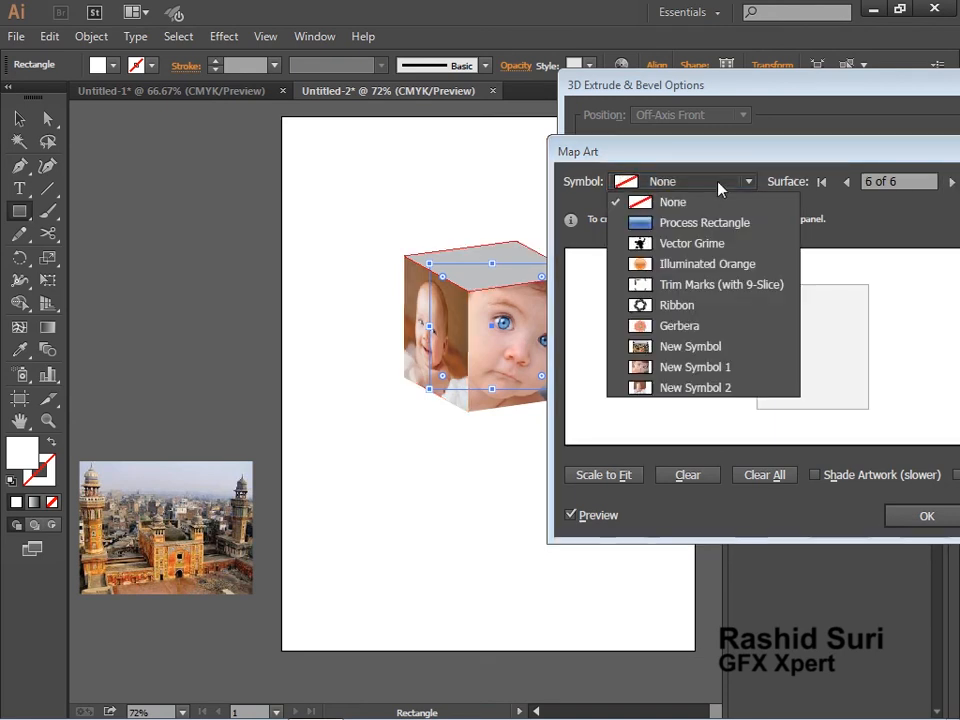
{"action": "left_click", "coordinate": [688, 348]}
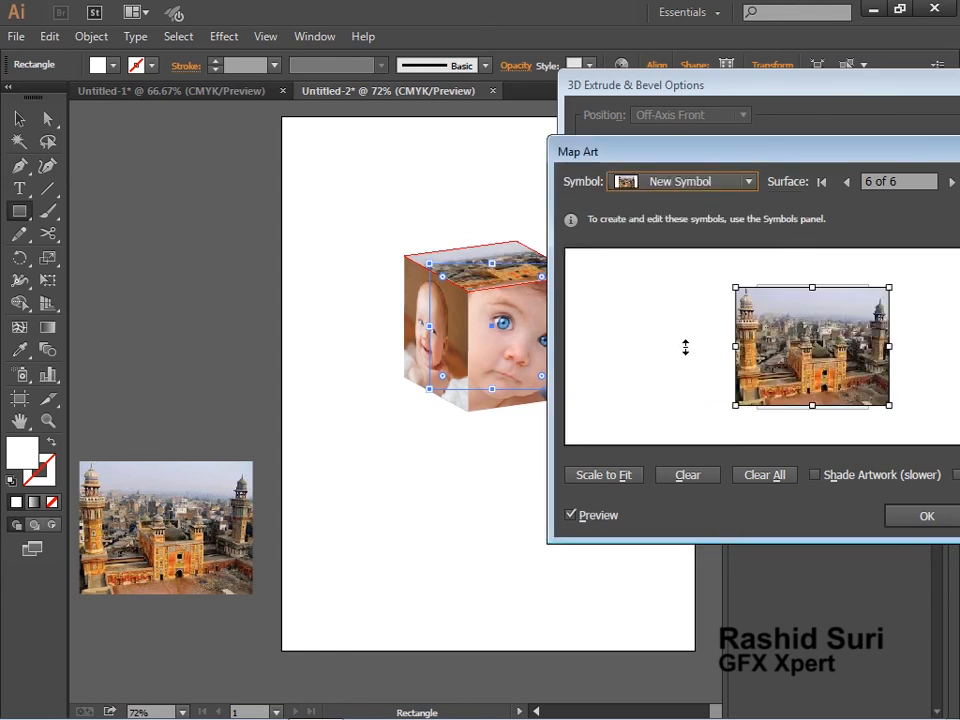
{"action": "left_click", "coordinate": [906, 518]}
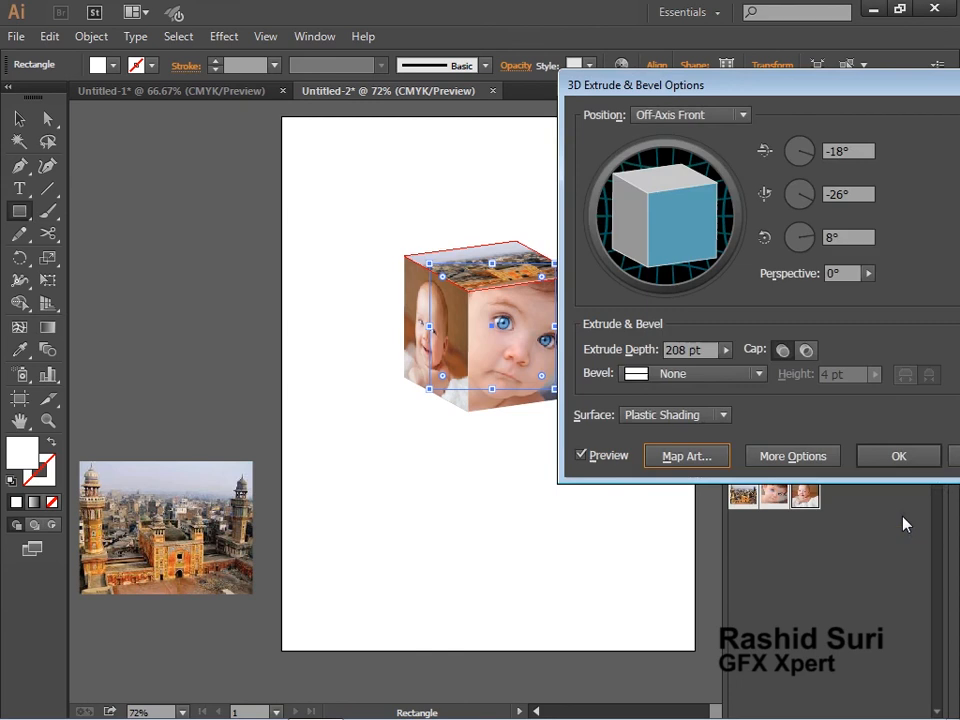
{"action": "left_click", "coordinate": [900, 456]}
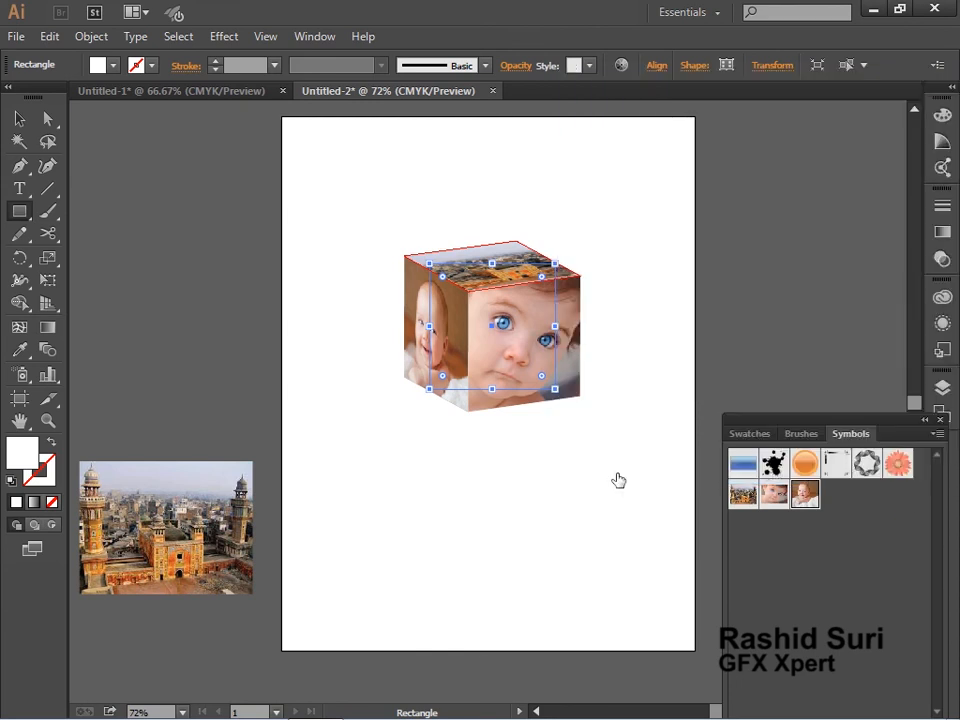
Move the finished photo cube slightly up and to the left on the artboard.
{"action": "left_click", "coordinate": [530, 465]}
{"action": "left_click", "coordinate": [783, 330]}
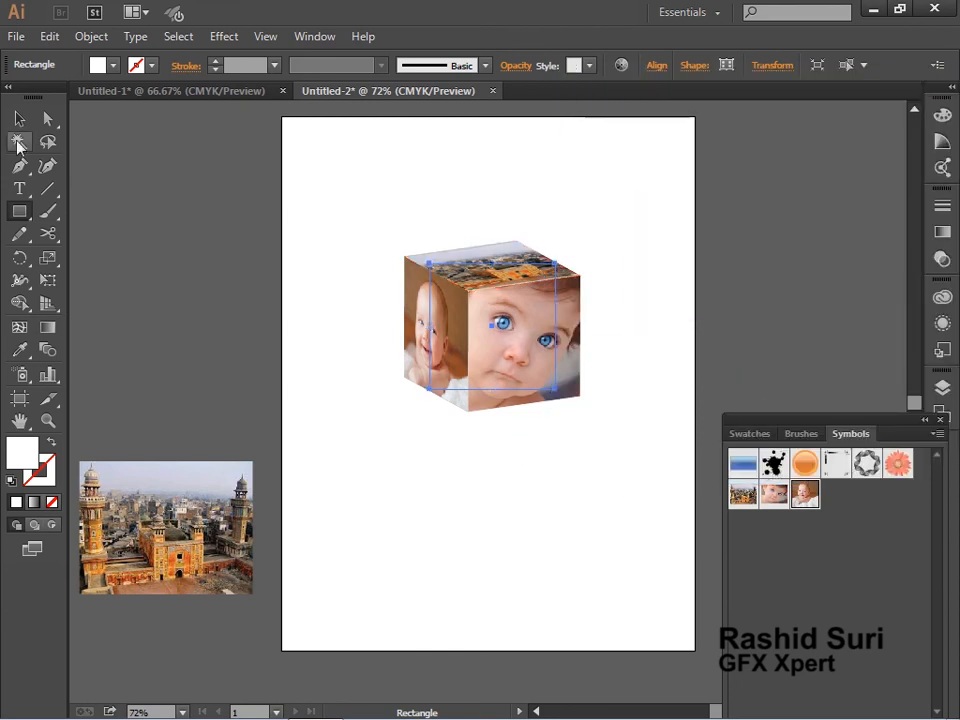
{"action": "left_click", "coordinate": [19, 118]}
{"action": "left_click", "coordinate": [474, 480]}
{"action": "left_click_drag", "start_coordinate": [540, 378], "coordinate": [520, 334]}
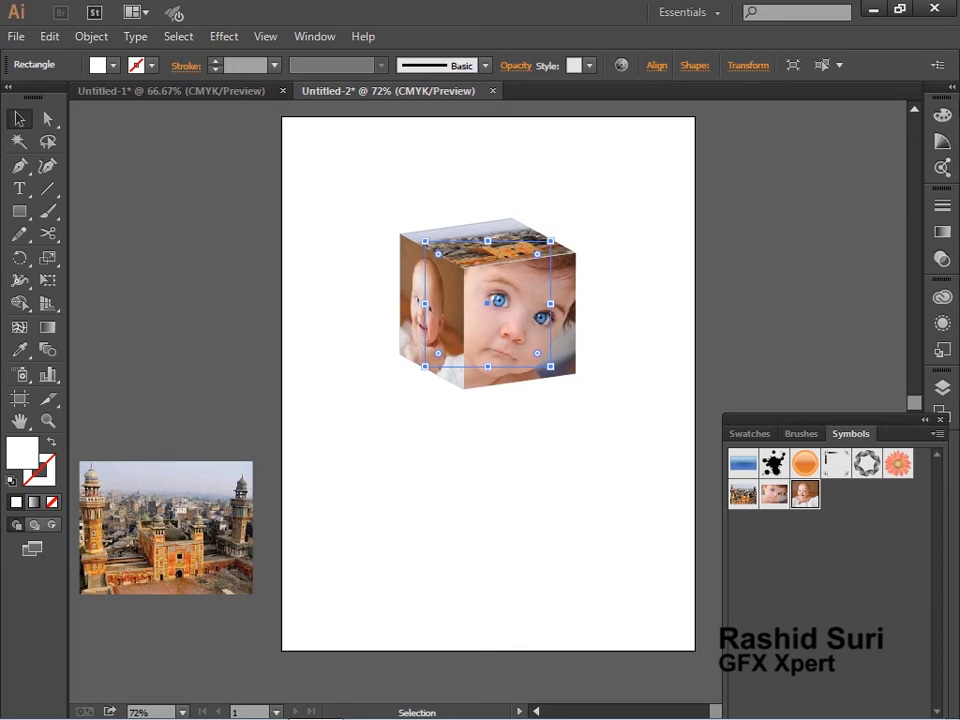
Edit the cube's 3D Extrude & Bevel effect with preview on, rotating it freely to about -32°, -44° and 20°.
{"action": "left_click", "coordinate": [942, 323]}
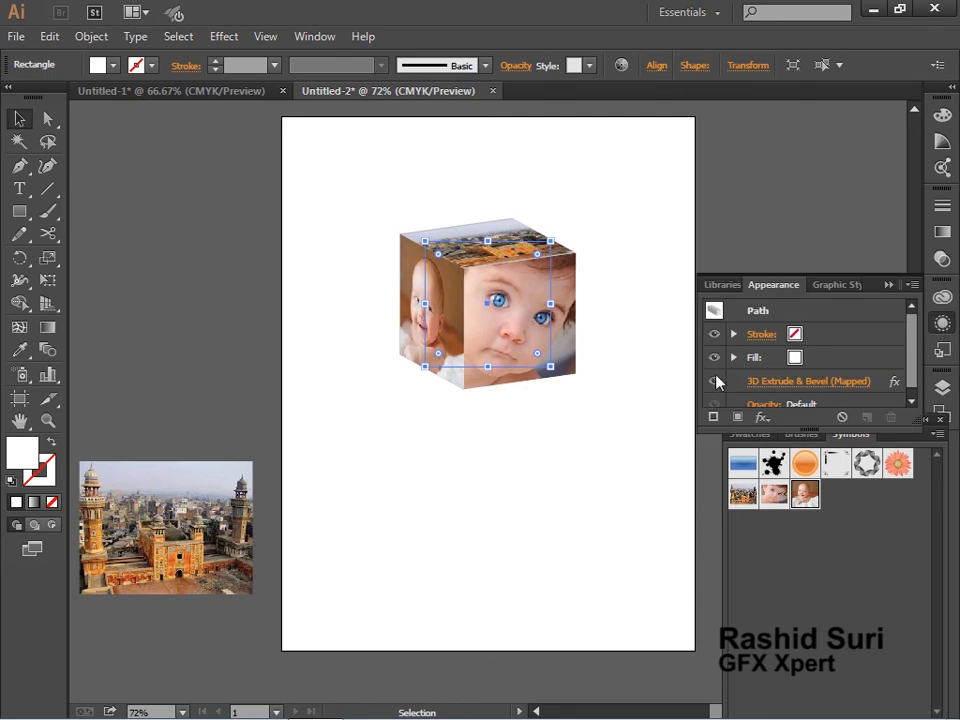
{"action": "left_click", "coordinate": [802, 383]}
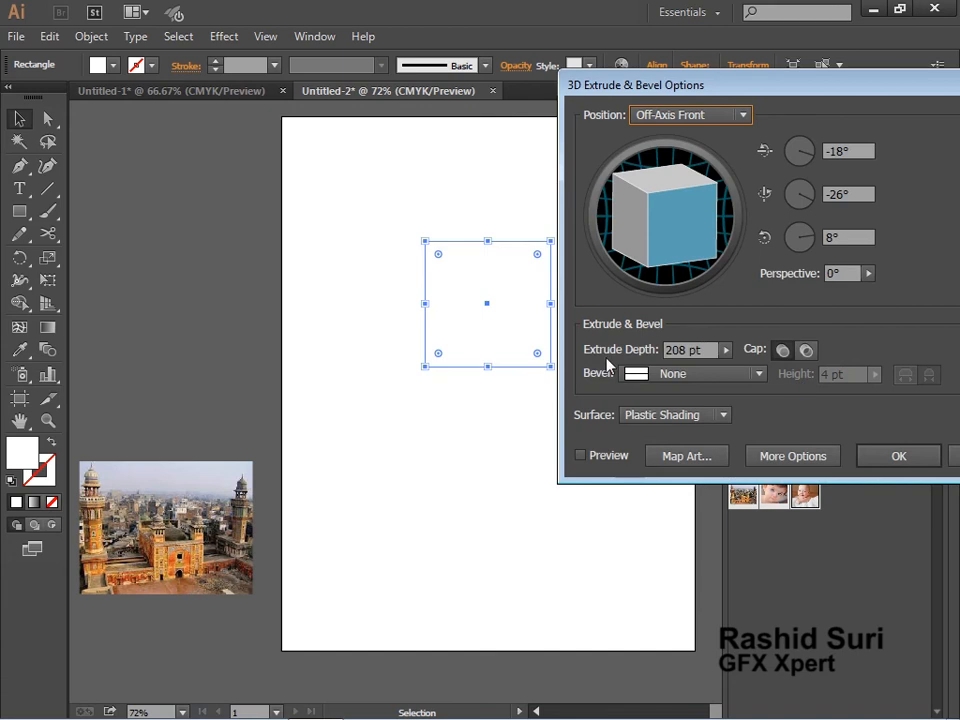
{"action": "left_click_drag", "start_coordinate": [719, 80], "coordinate": [774, 95]}
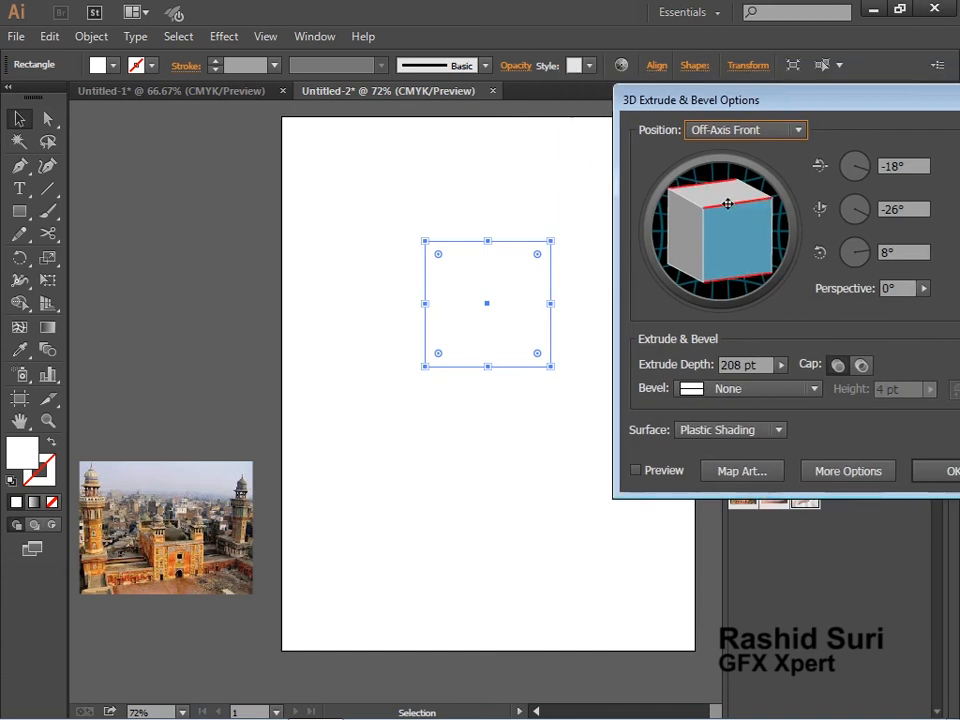
{"action": "left_click", "coordinate": [643, 469]}
{"action": "left_click", "coordinate": [637, 470]}
{"action": "left_click_drag", "start_coordinate": [718, 268], "coordinate": [728, 238]}
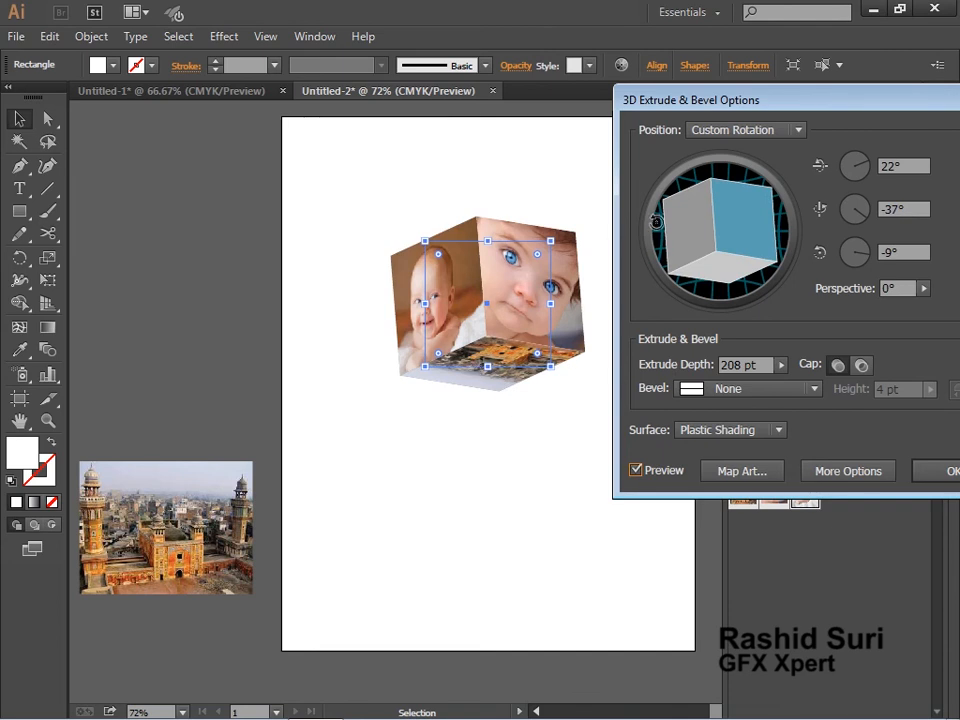
{"action": "left_click_drag", "start_coordinate": [743, 229], "coordinate": [707, 259]}
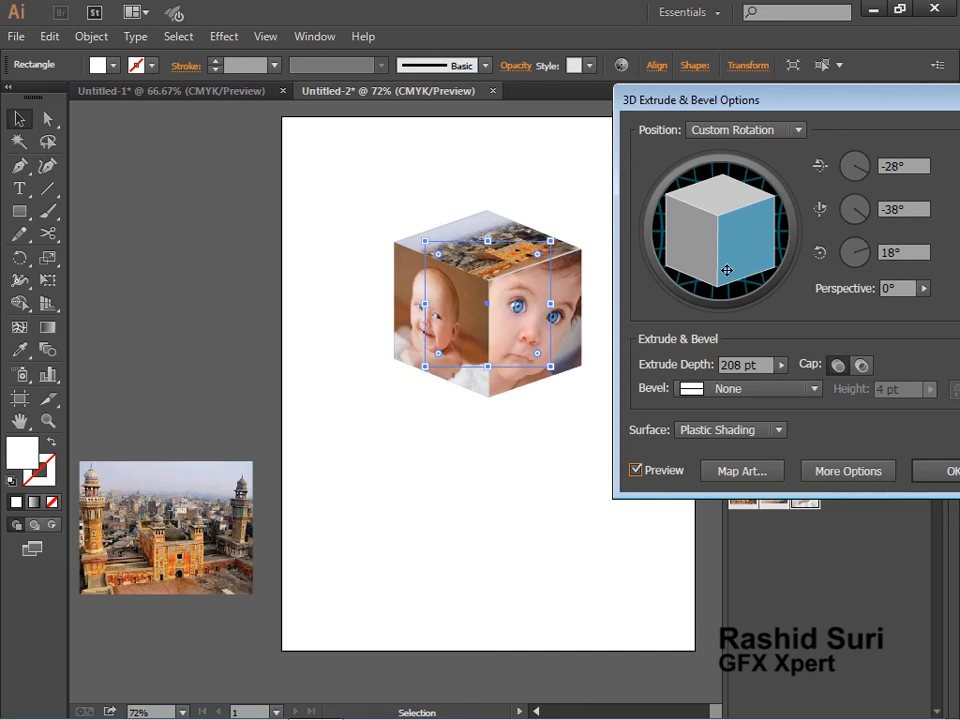
{"action": "left_click_drag", "start_coordinate": [729, 268], "coordinate": [700, 245]}
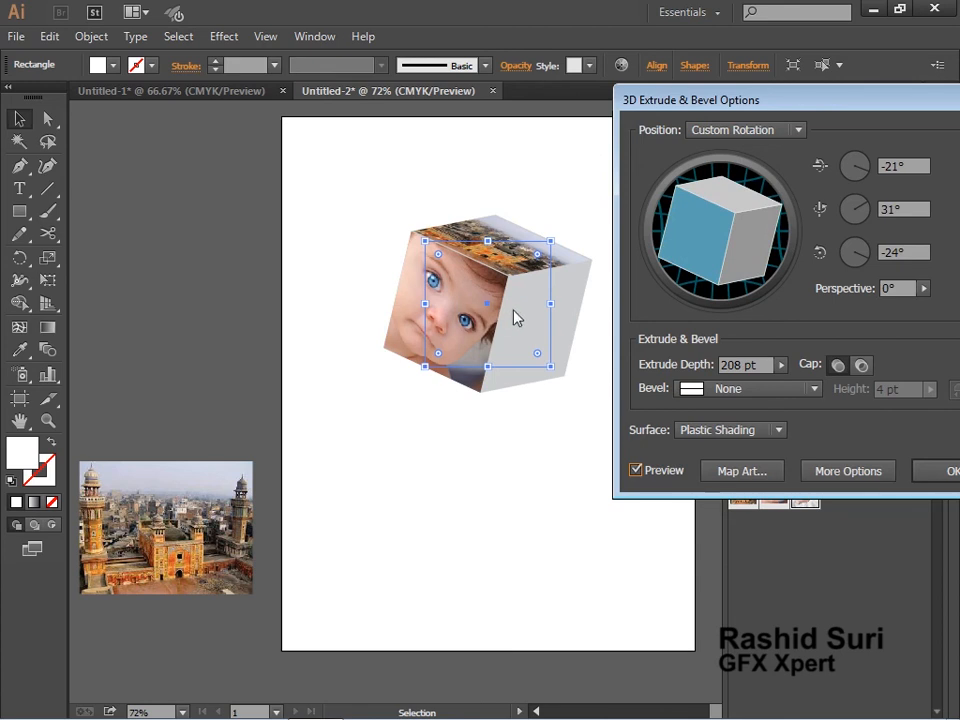
{"action": "left_click_drag", "start_coordinate": [705, 240], "coordinate": [750, 265]}
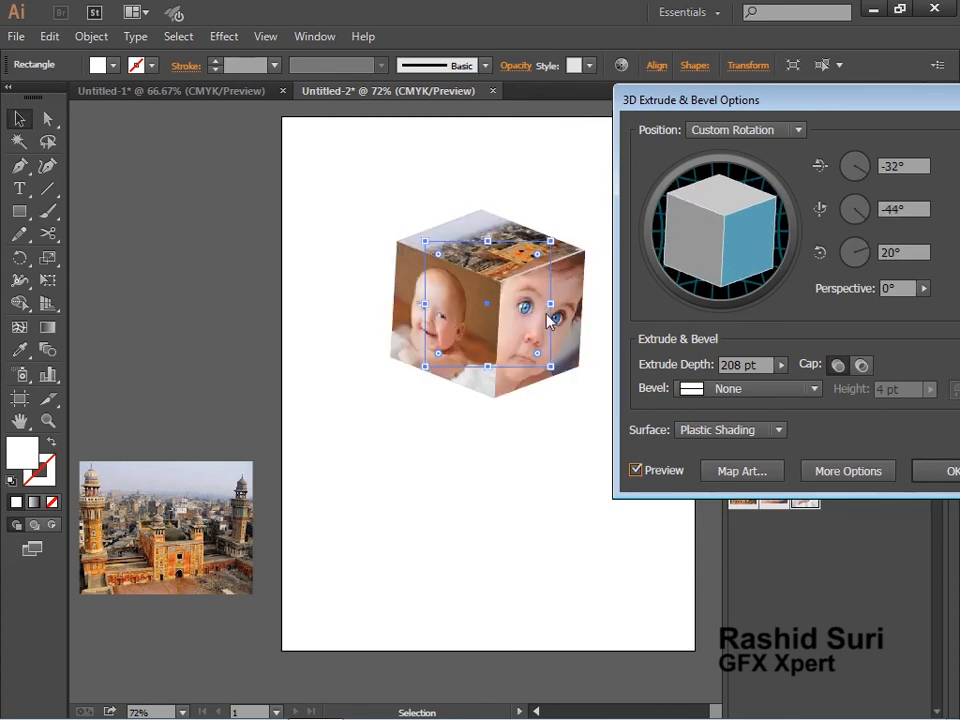
{"action": "left_click", "coordinate": [938, 470]}
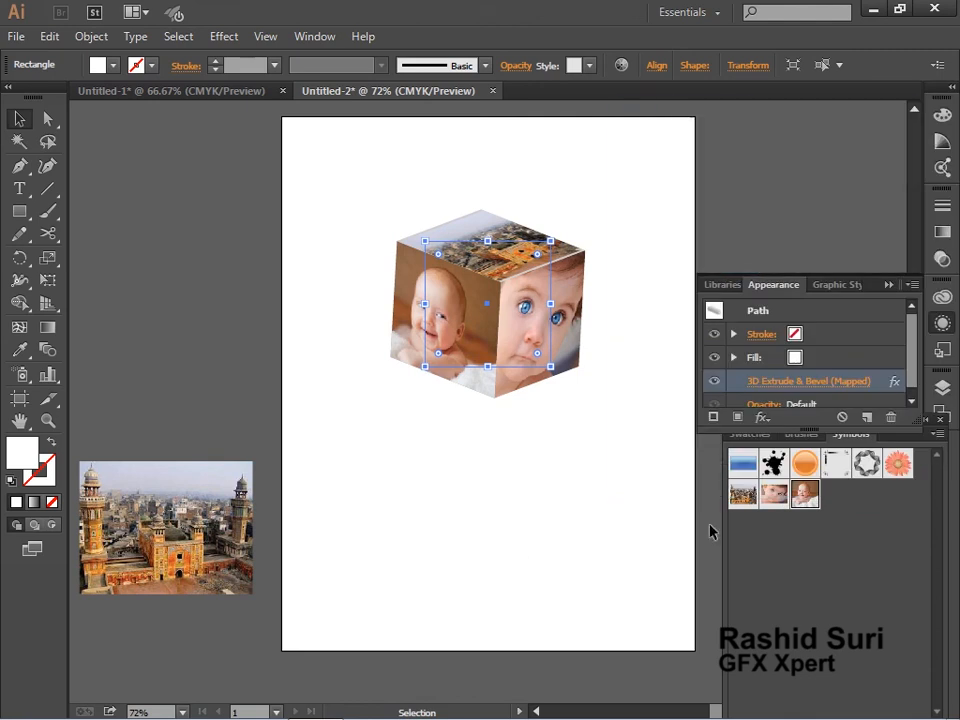
{"action": "left_click", "coordinate": [522, 562]}
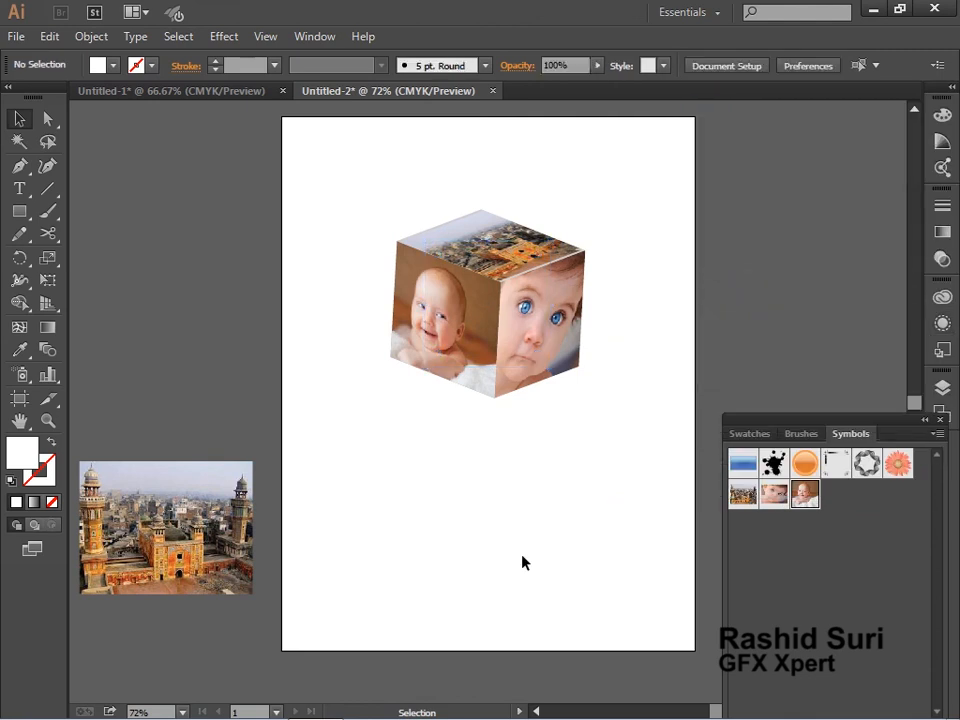
{"action": "key", "text": "z"}
{"action": "left_click_drag", "start_coordinate": [386, 212], "coordinate": [690, 366]}
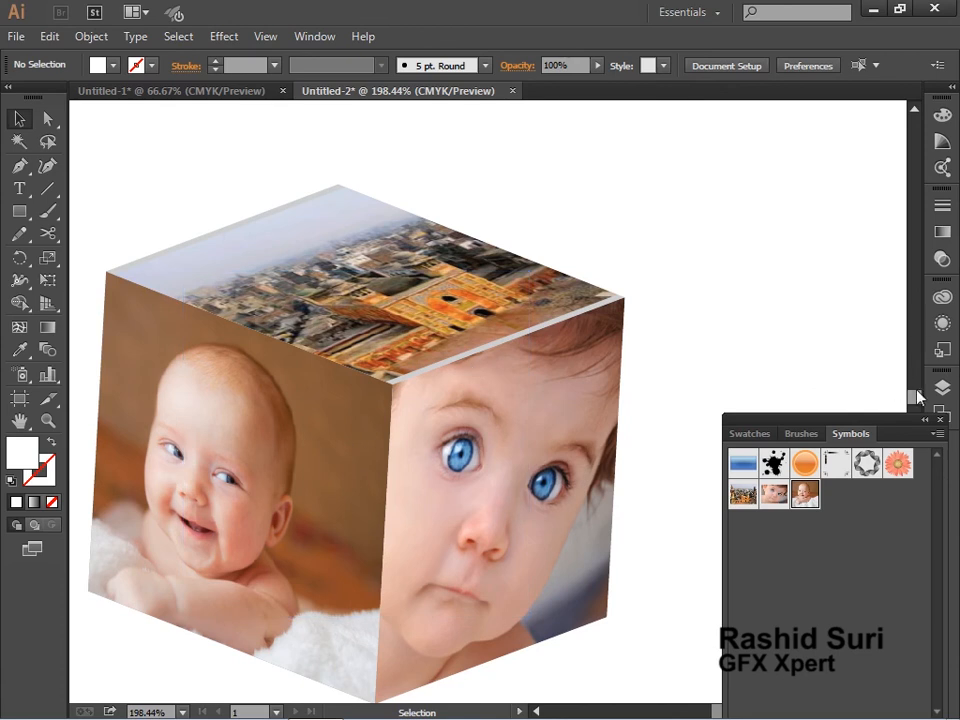
{"action": "left_click", "coordinate": [942, 325]}
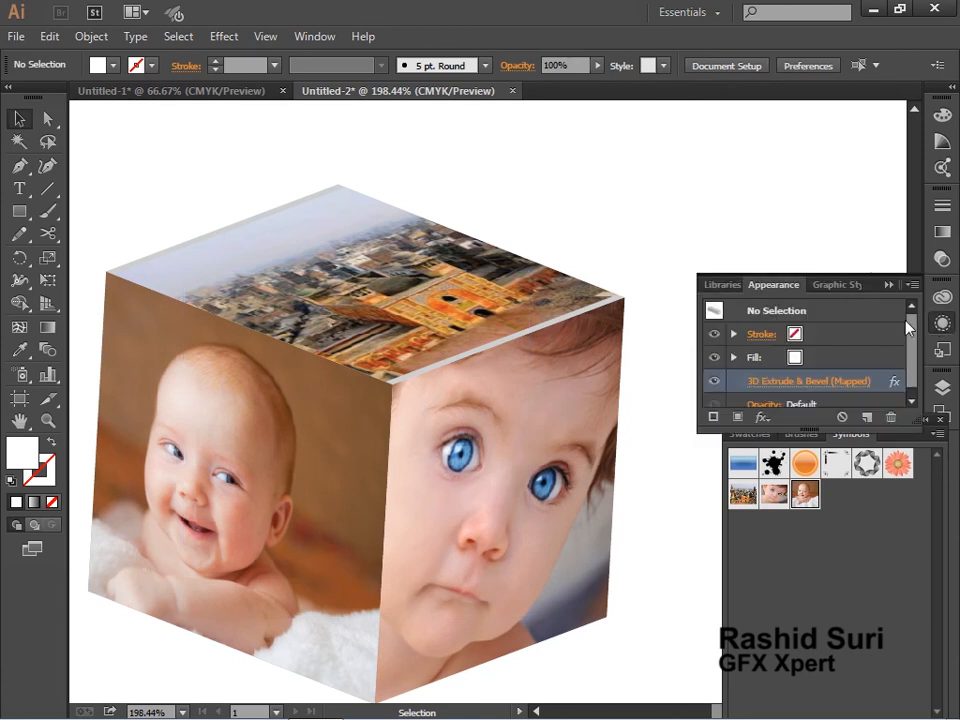
{"action": "left_click", "coordinate": [805, 384]}
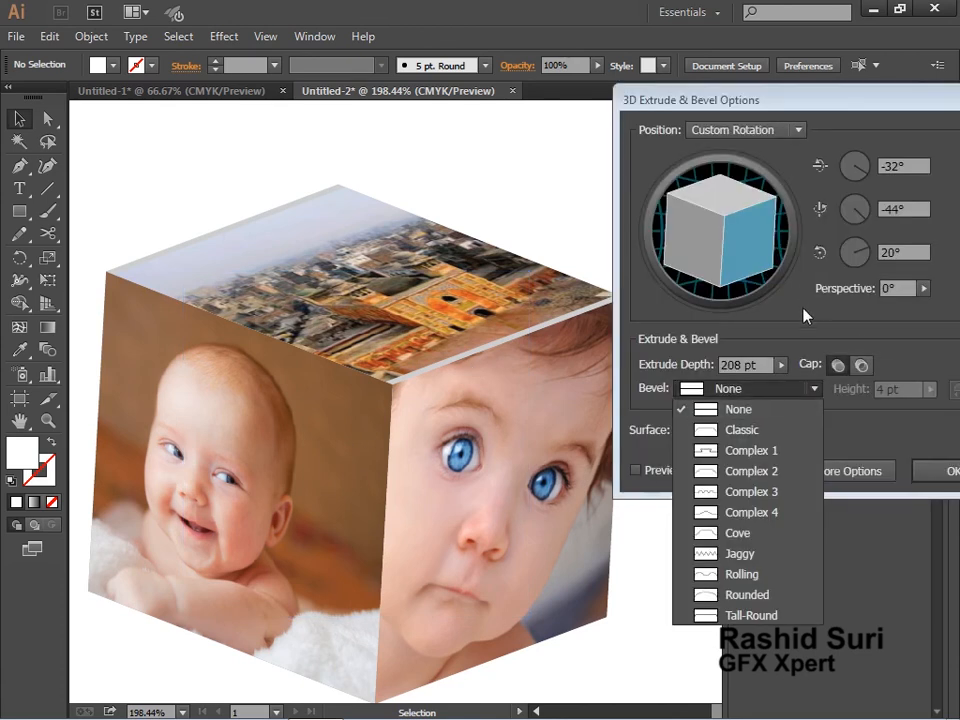
{"action": "left_click", "coordinate": [860, 440]}
{"action": "left_click", "coordinate": [745, 475]}
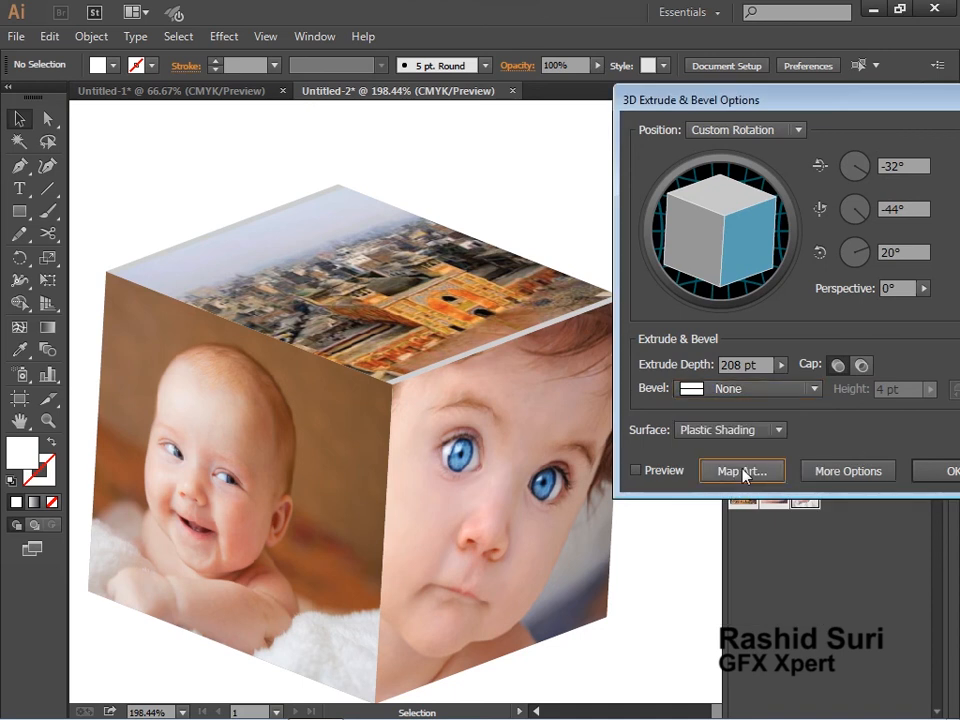
{"action": "left_click_drag", "start_coordinate": [776, 105], "coordinate": [765, 96]}
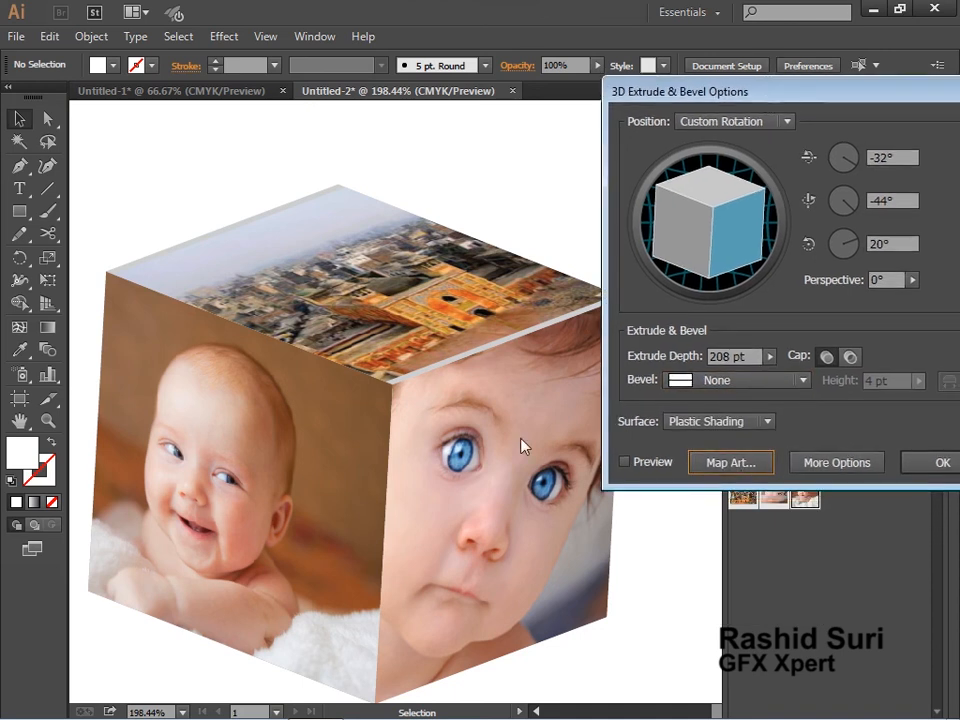
{"action": "left_click", "coordinate": [643, 468]}
{"action": "left_click", "coordinate": [943, 465]}
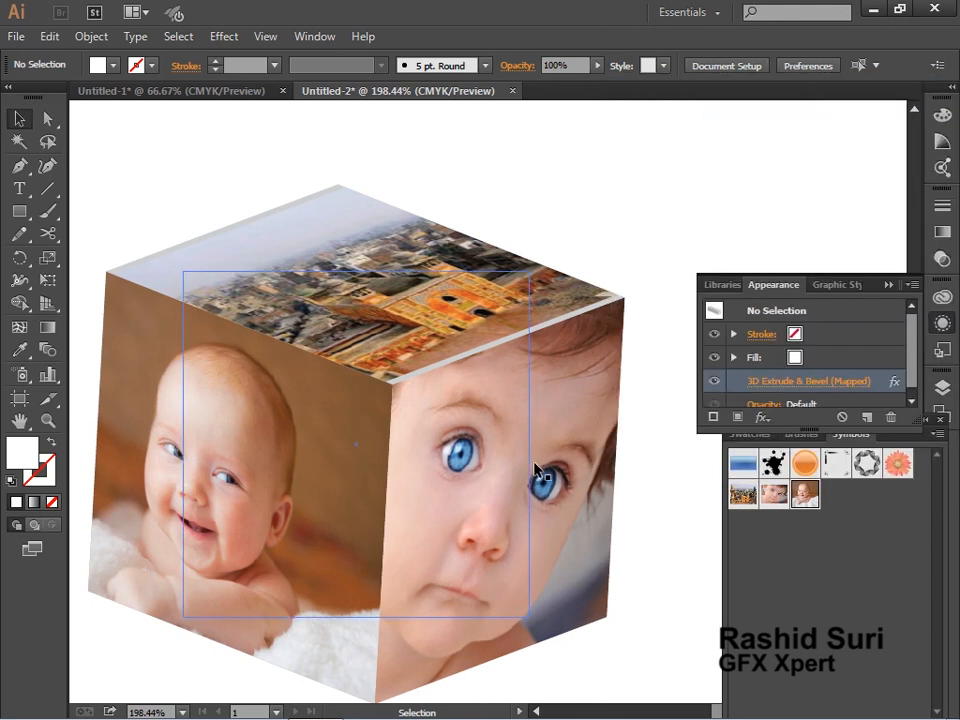
Select the cube and reopen its 3D Extrude & Bevel effect with preview on to edit the mapped artwork.
{"action": "left_click", "coordinate": [537, 468]}
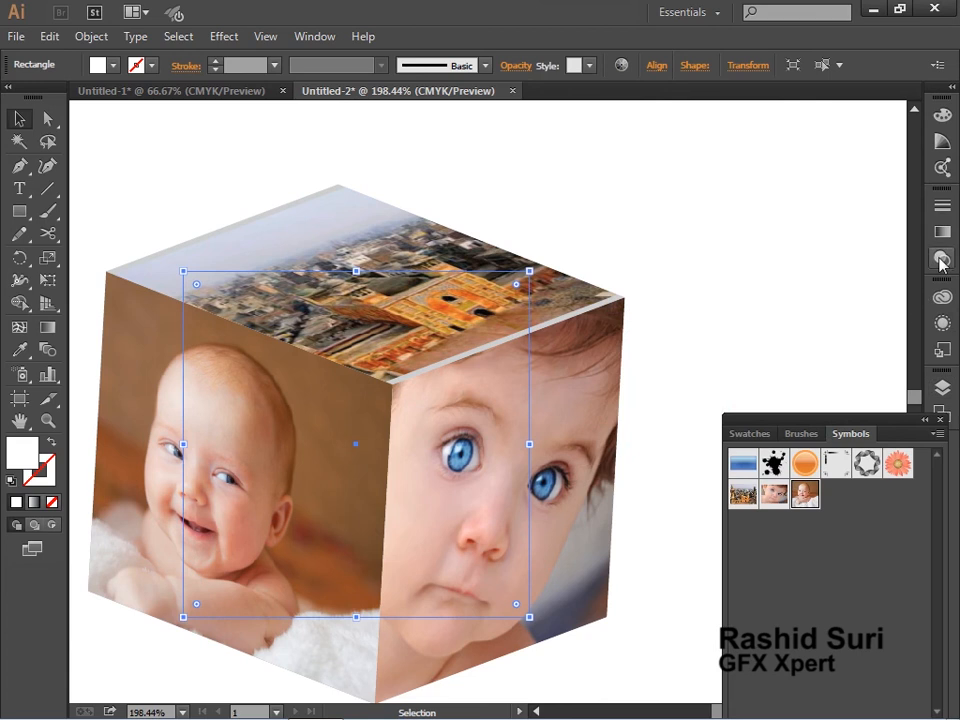
{"action": "left_click", "coordinate": [941, 323]}
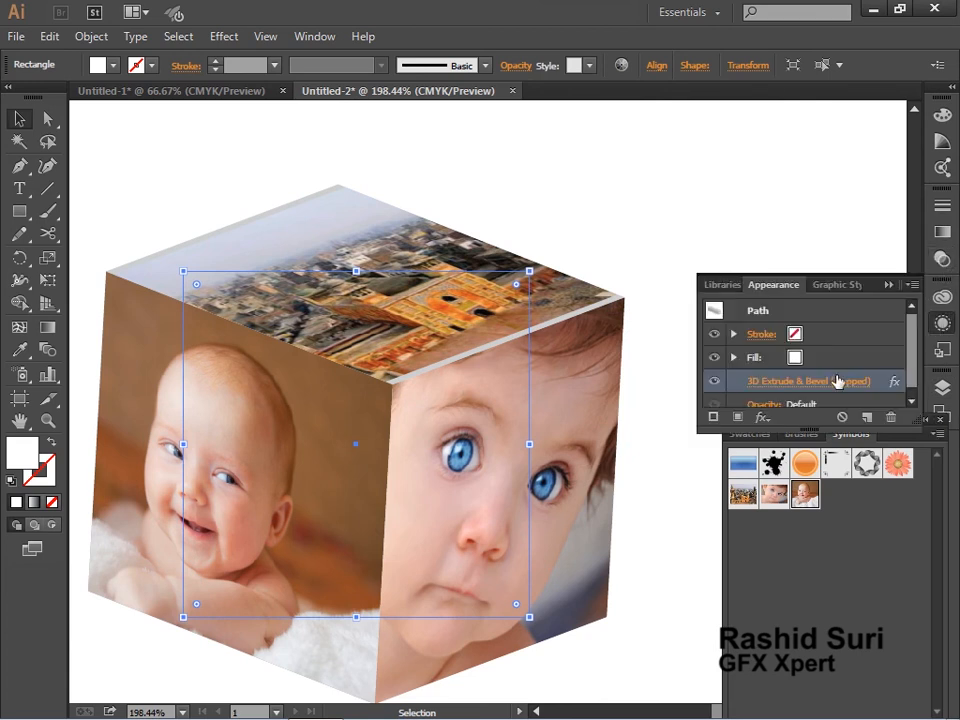
{"action": "left_click", "coordinate": [836, 381]}
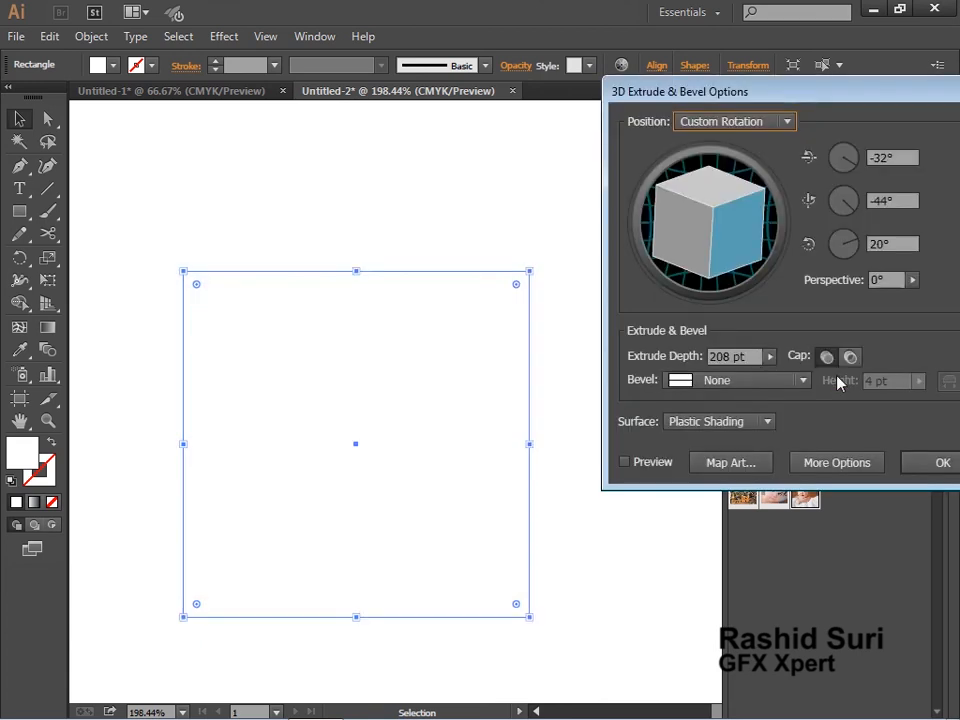
{"action": "left_click", "coordinate": [647, 466]}
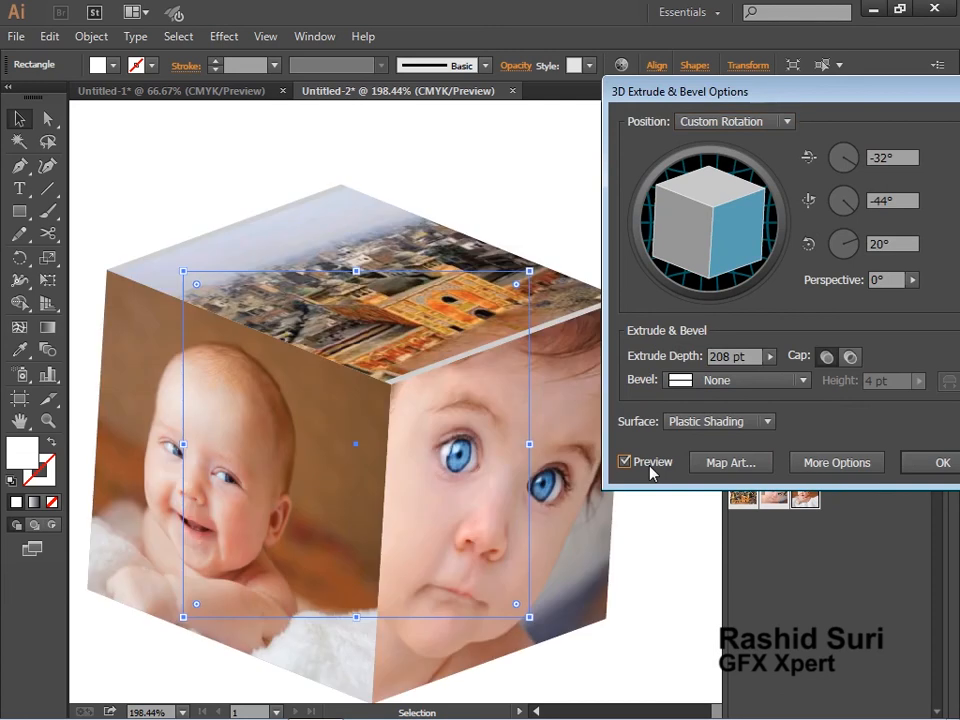
{"action": "left_click", "coordinate": [711, 195]}
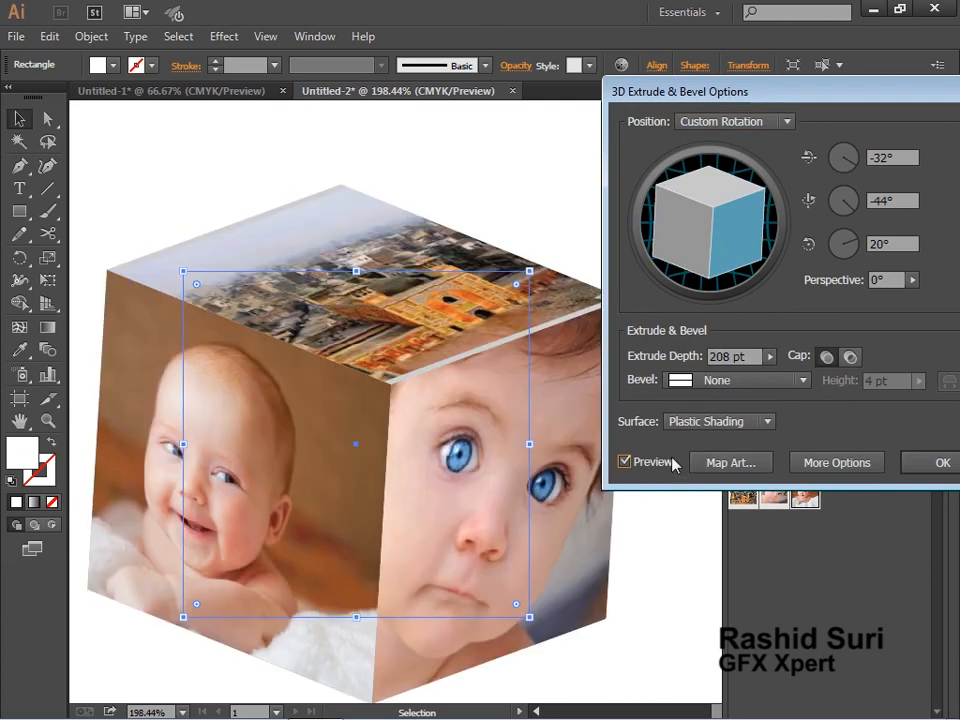
{"action": "left_click", "coordinate": [730, 462]}
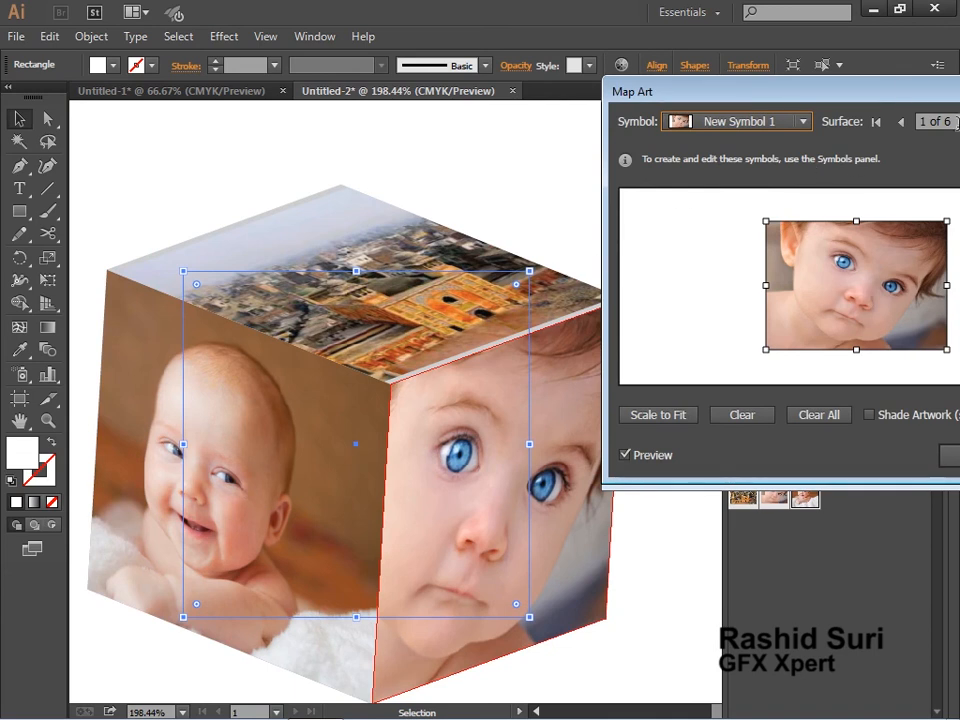
{"action": "left_click_drag", "start_coordinate": [899, 91], "coordinate": [840, 101]}
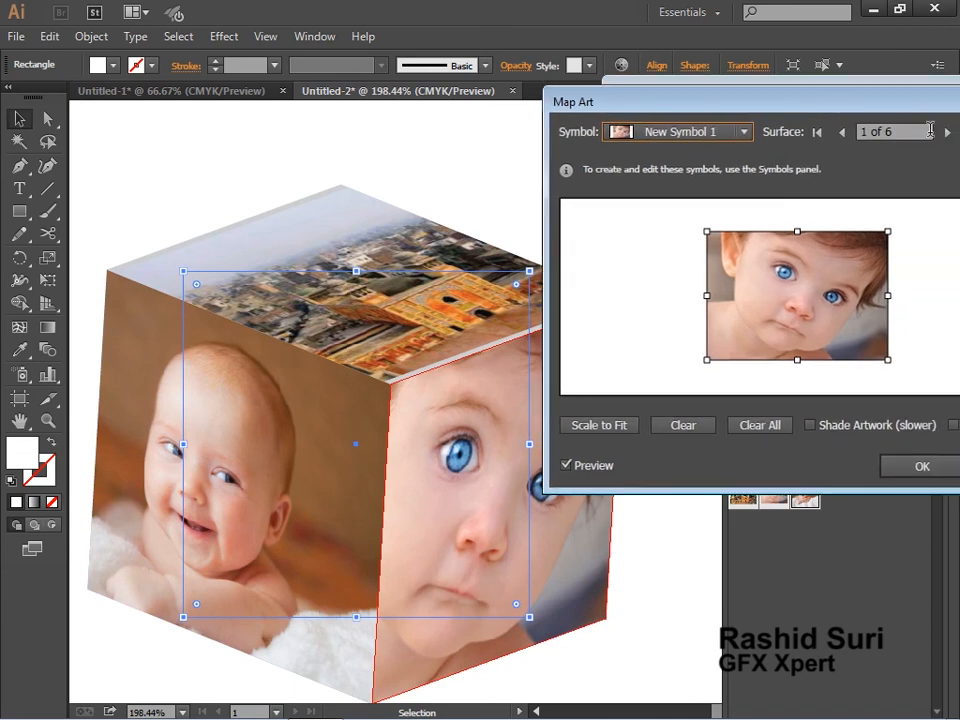
Stretch the cityscape photo mapped on surface 6 vertically past both edges to cover the cube's top face, and apply the effect.
{"action": "left_click", "coordinate": [946, 133]}
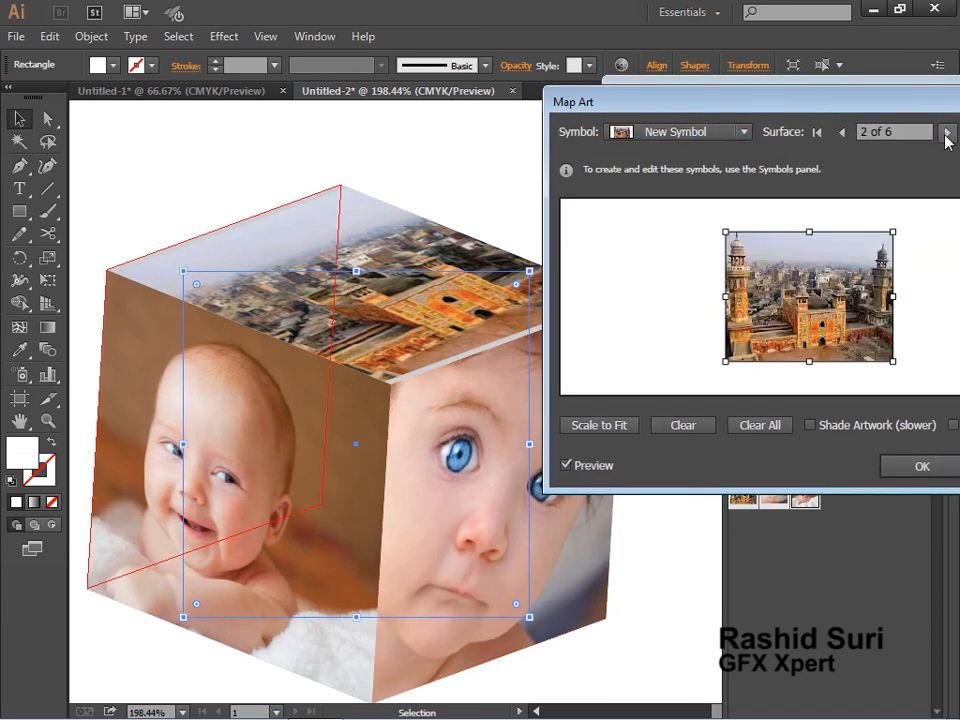
{"action": "left_click", "coordinate": [946, 133]}
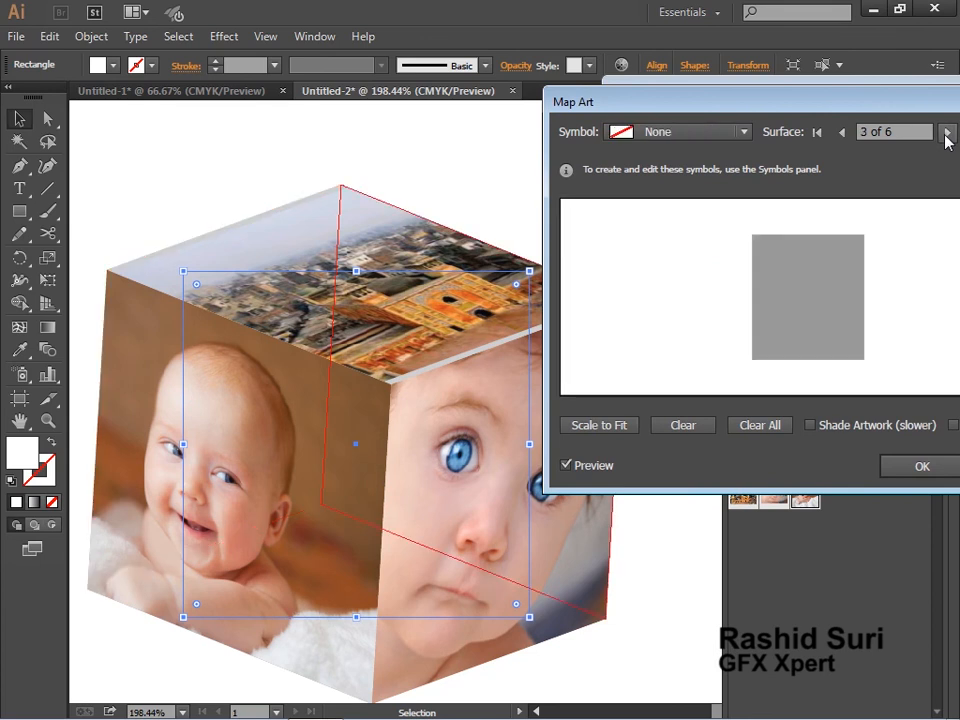
{"action": "left_click", "coordinate": [946, 134]}
{"action": "left_click", "coordinate": [946, 132]}
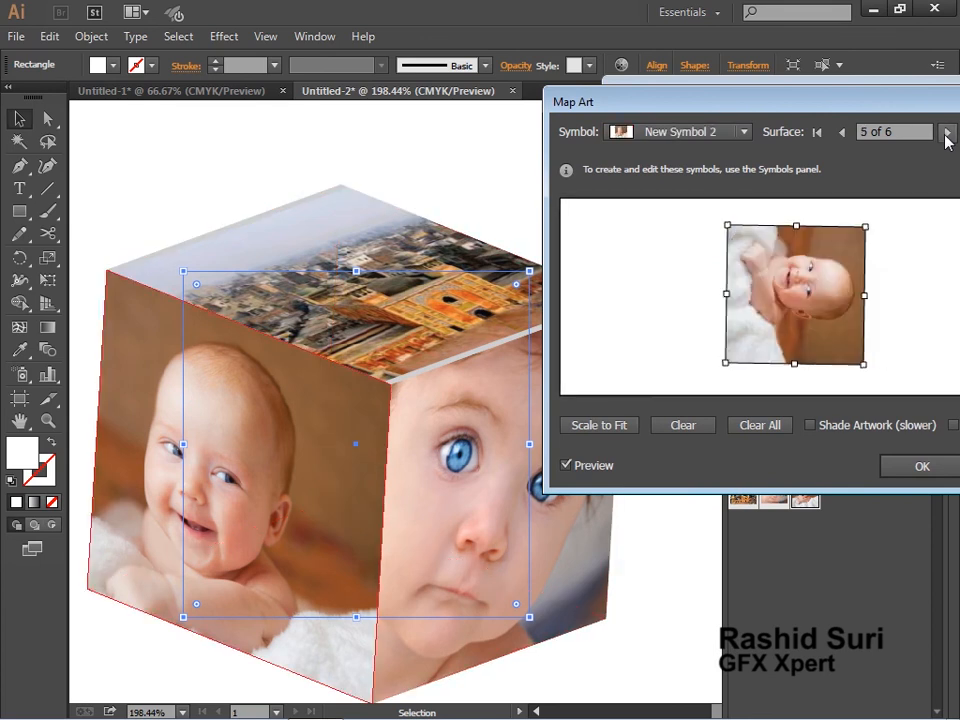
{"action": "left_click", "coordinate": [946, 134]}
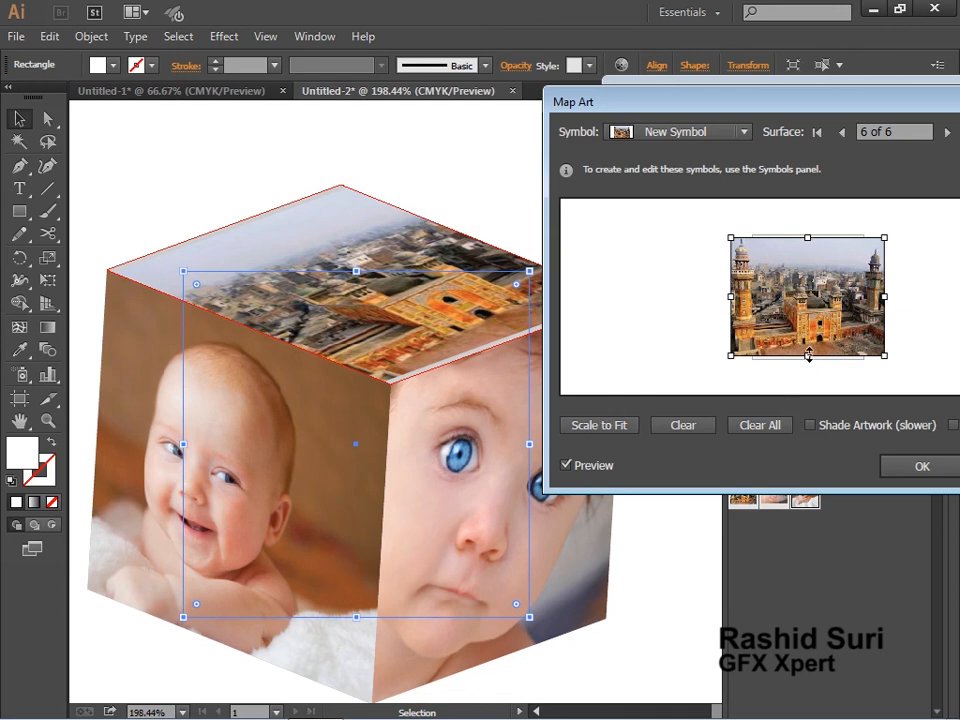
{"action": "left_click_drag", "start_coordinate": [808, 356], "coordinate": [808, 362]}
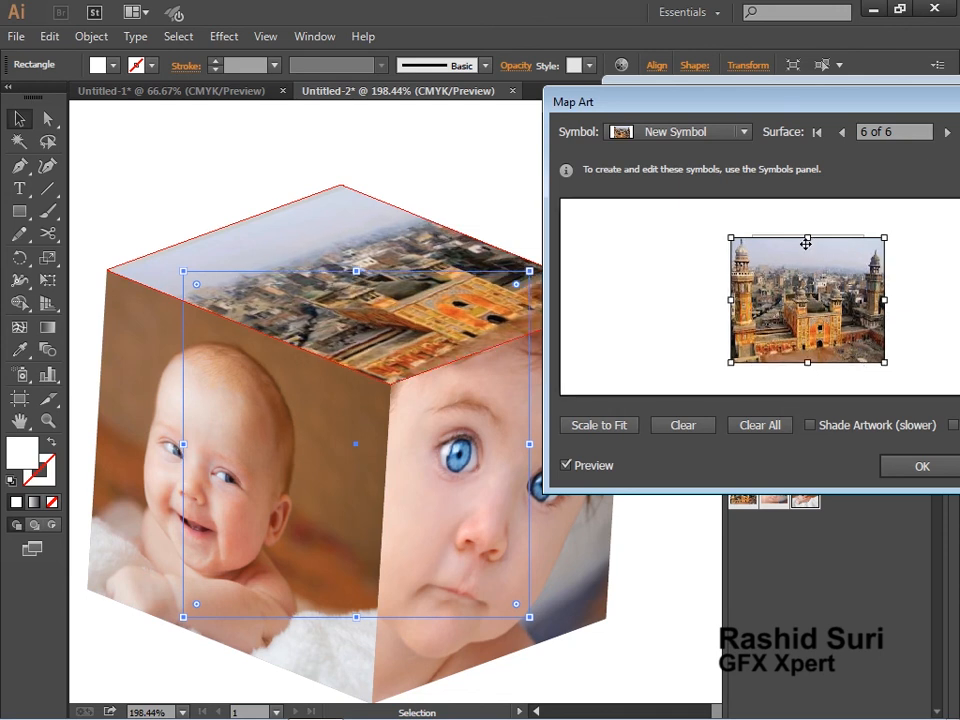
{"action": "left_click_drag", "start_coordinate": [808, 239], "coordinate": [811, 229]}
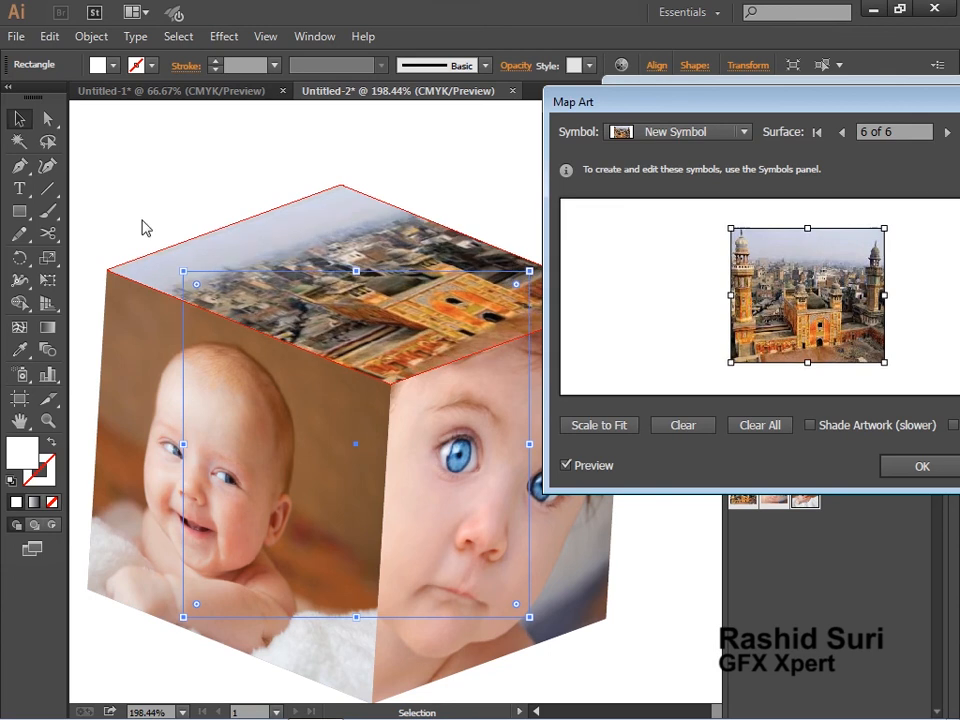
{"action": "left_click", "coordinate": [939, 472]}
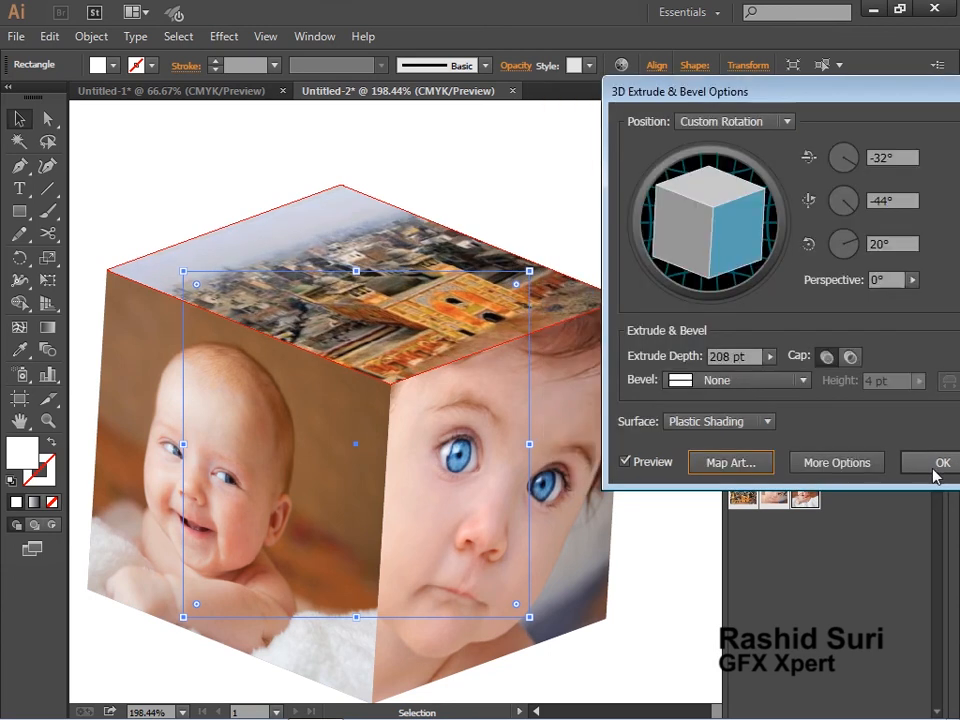
{"action": "left_click", "coordinate": [936, 461]}
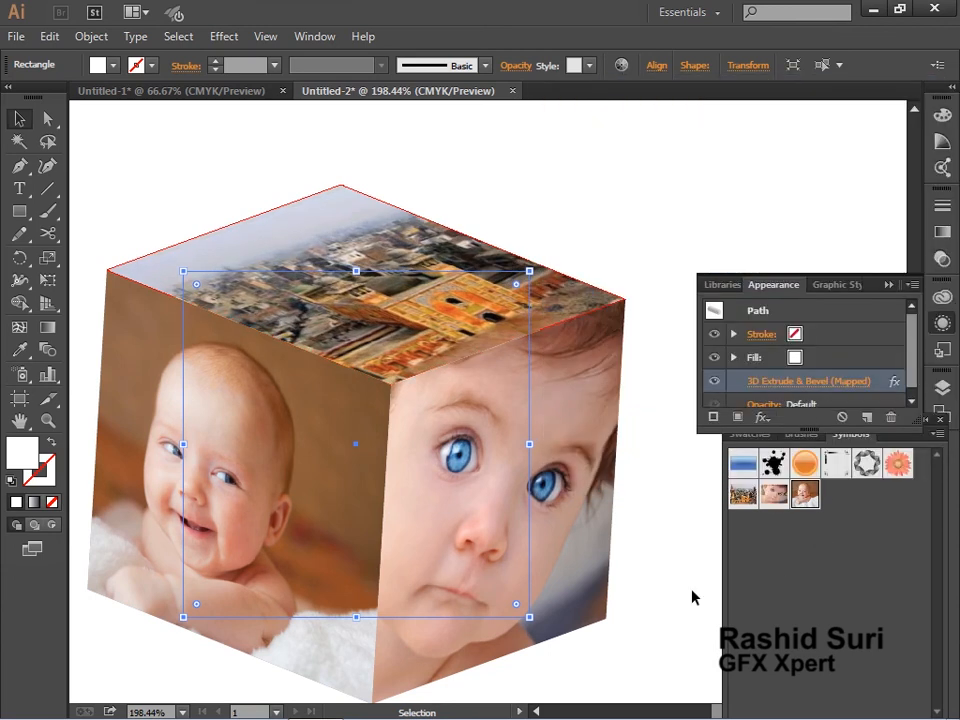
{"action": "left_click", "coordinate": [650, 616]}
Draw a wide, flat ellipse centred just below the photo cube as the base for a shadow.
{"action": "left_click", "coordinate": [508, 482], "text": "ctrl+alt"}
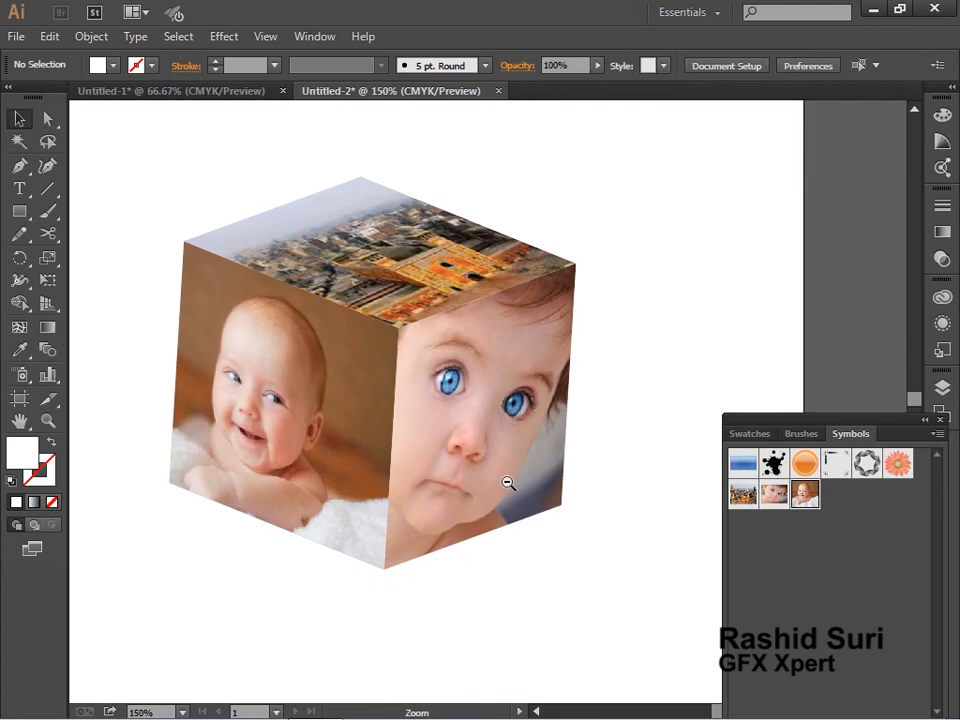
{"action": "left_click", "coordinate": [508, 492]}
{"action": "left_click_drag", "start_coordinate": [508, 492], "coordinate": [514, 402]}
{"action": "left_click", "coordinate": [533, 516]}
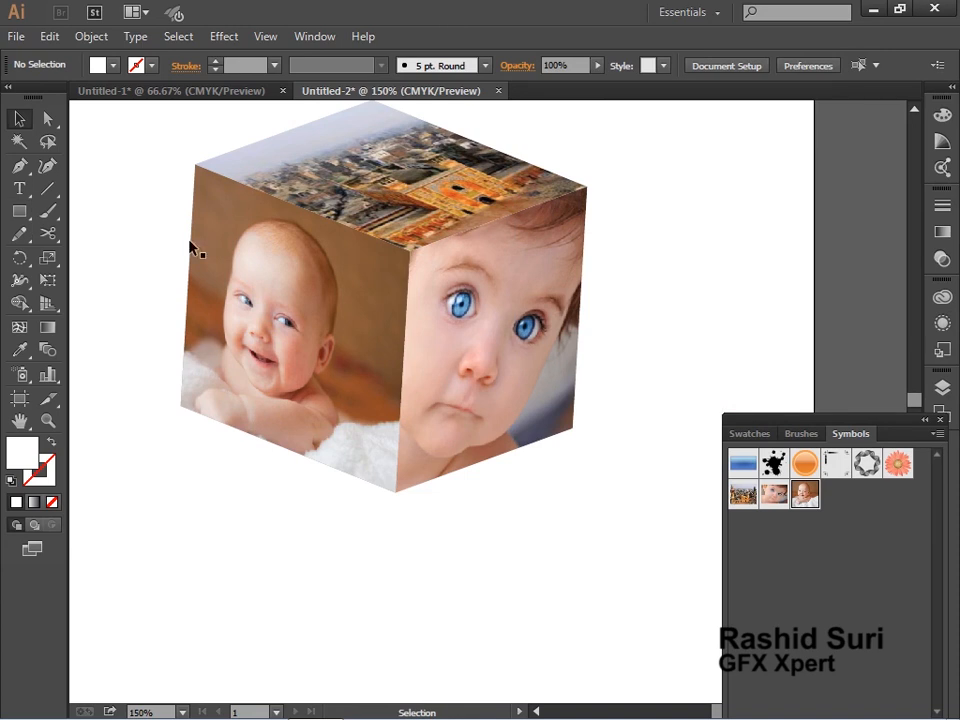
{"action": "left_click", "coordinate": [17, 213]}
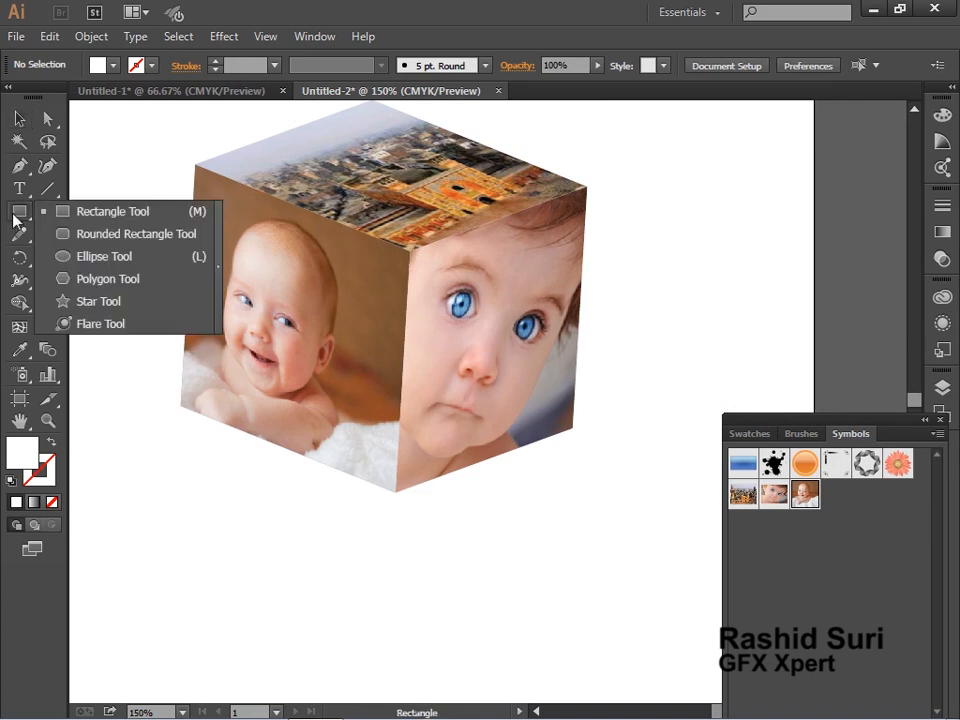
{"action": "left_click", "coordinate": [66, 256]}
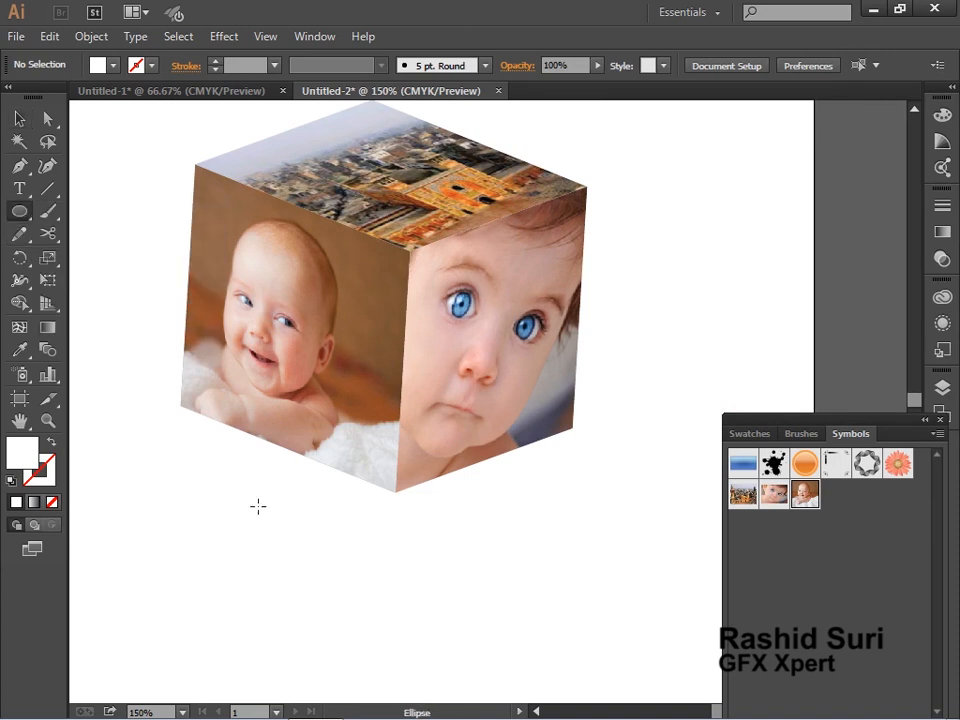
{"action": "left_click_drag", "start_coordinate": [258, 506], "coordinate": [549, 542]}
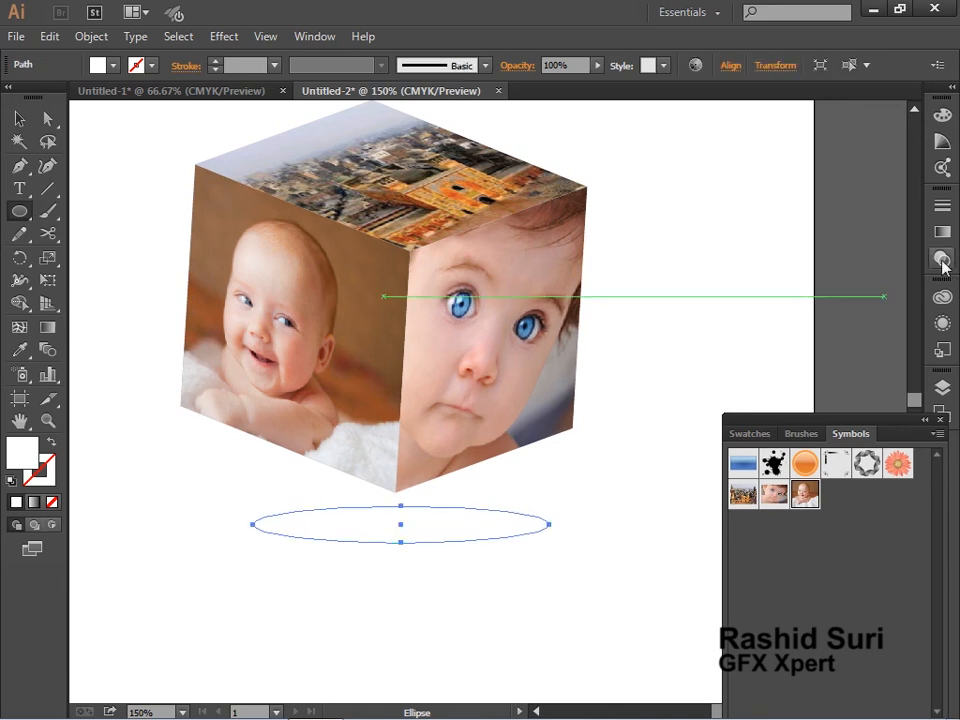
Fill the ellipse below the cube with a dark brown swatch.
{"action": "left_click", "coordinate": [632, 485], "text": "ctrl+alt"}
{"action": "left_click", "coordinate": [523, 428], "text": "ctrl+alt"}
{"action": "left_click_drag", "start_coordinate": [474, 388], "coordinate": [496, 451]}
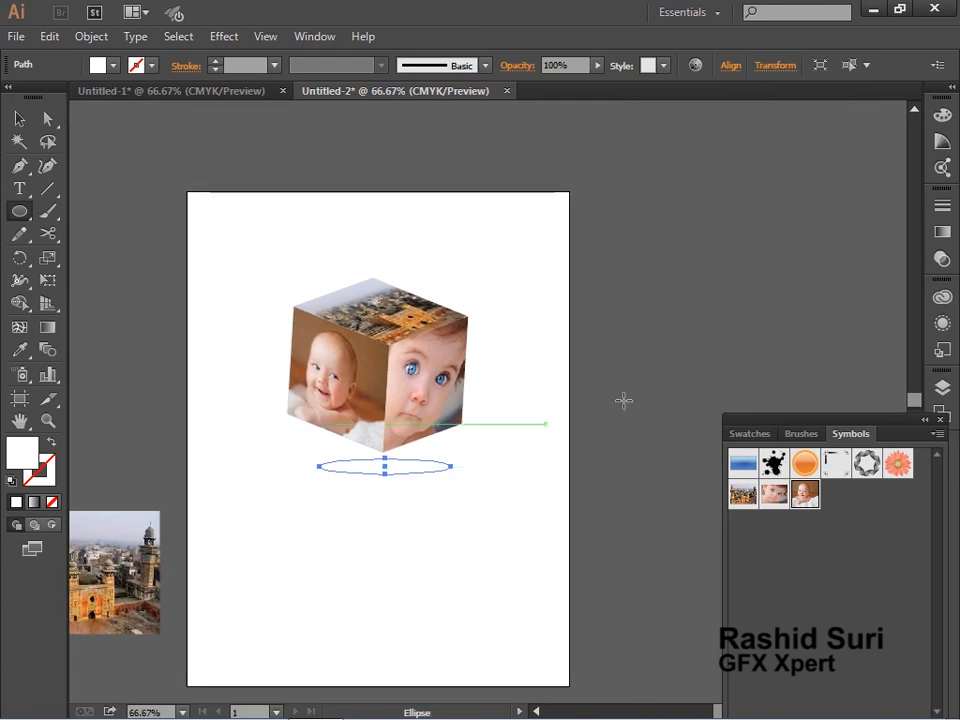
{"action": "left_click", "coordinate": [768, 437]}
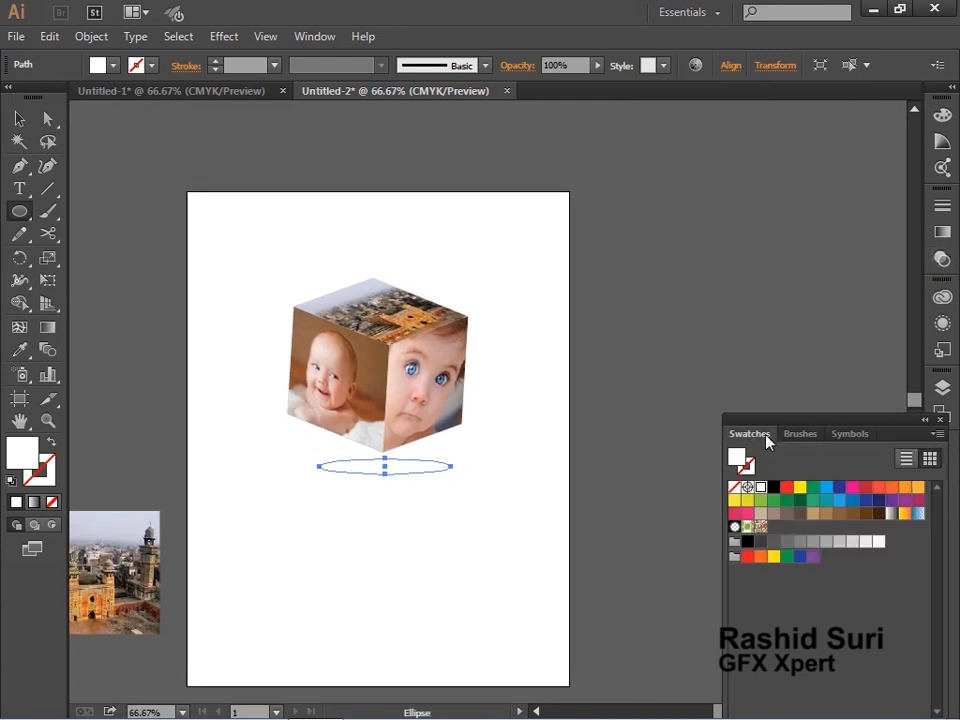
{"action": "left_click", "coordinate": [864, 516]}
{"action": "key", "text": "v"}
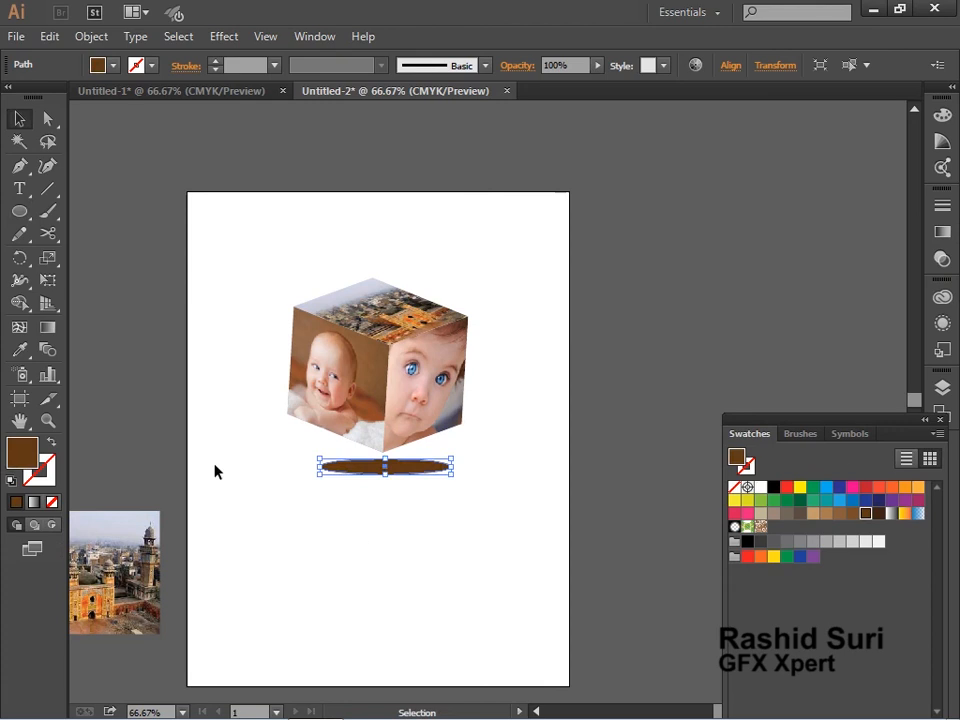
Apply a Gaussian Blur with a 76.1-pixel radius to the brown ellipse, with preview on.
{"action": "left_click", "coordinate": [236, 36]}
{"action": "mouse_move", "coordinate": [298, 146]}
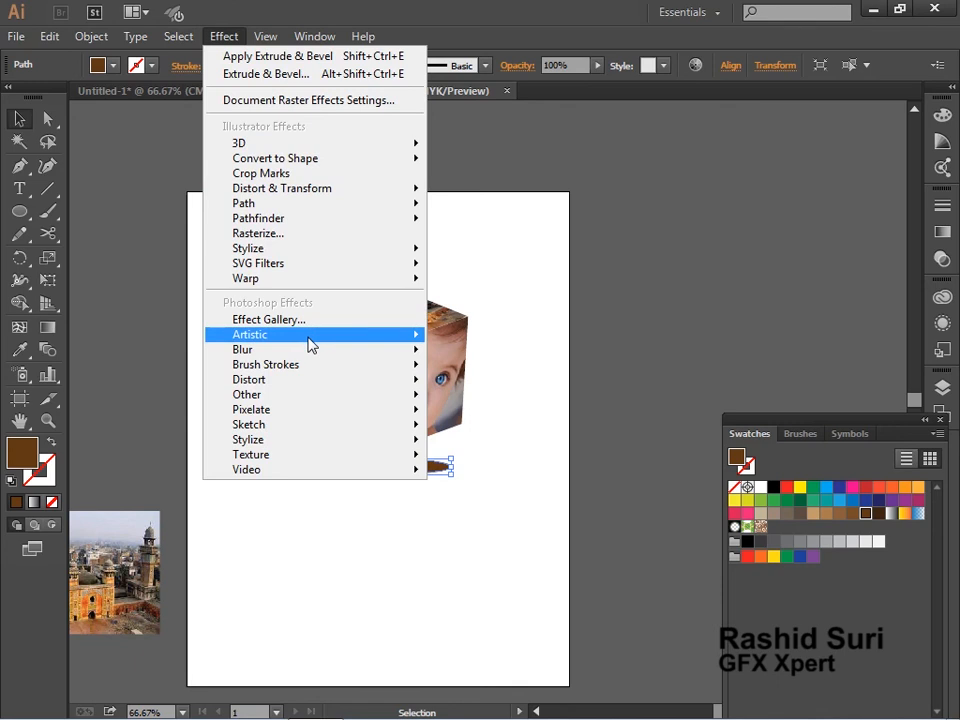
{"action": "mouse_move", "coordinate": [312, 350]}
{"action": "left_click", "coordinate": [462, 352]}
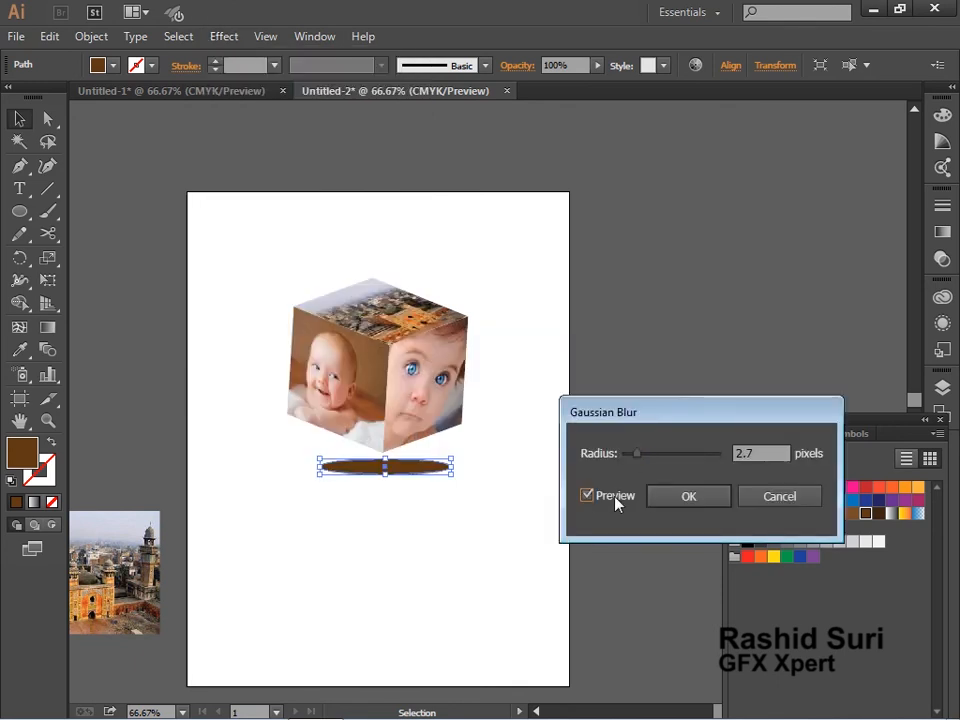
{"action": "left_click_drag", "start_coordinate": [641, 457], "coordinate": [705, 466]}
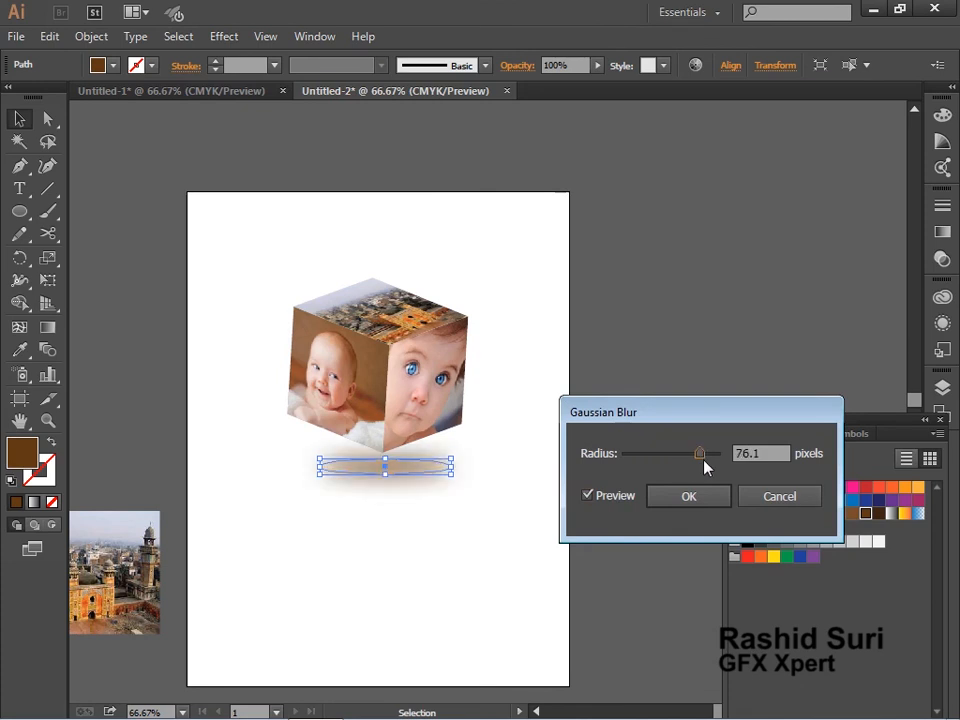
{"action": "left_click", "coordinate": [709, 497]}
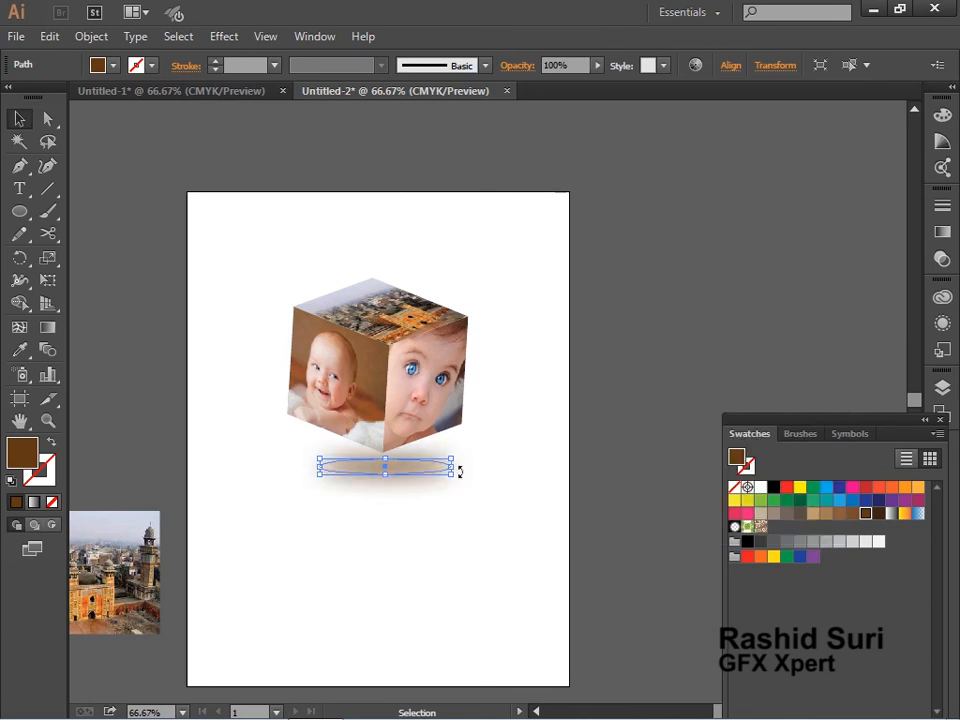
Widen the blurred shadow ellipse on both sides to roughly the width of the cube, and deselect it.
{"action": "left_click_drag", "start_coordinate": [453, 471], "coordinate": [484, 467]}
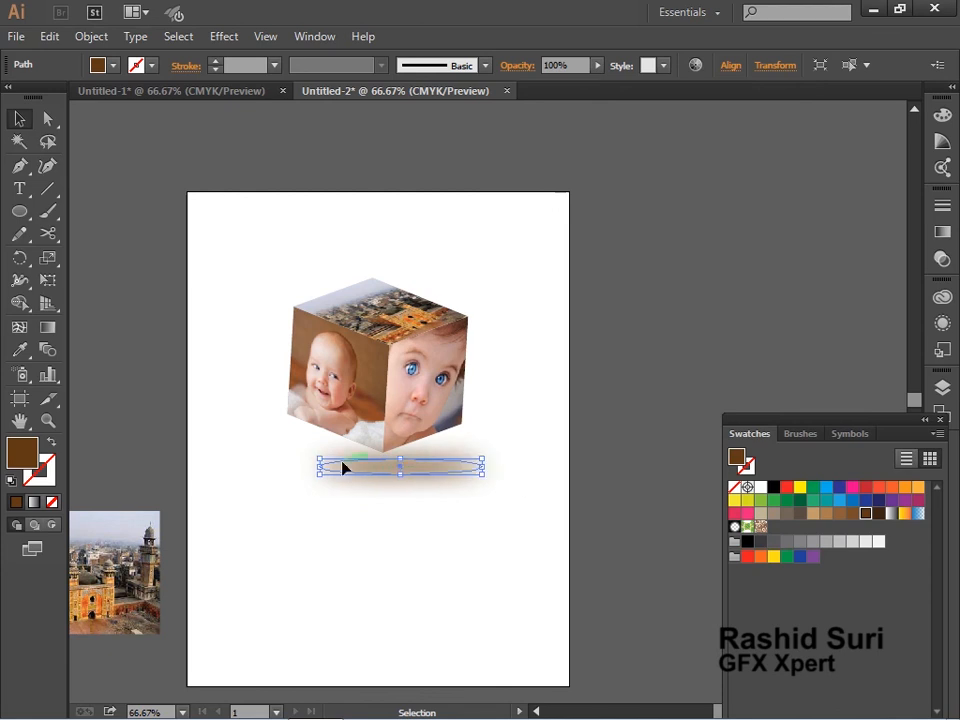
{"action": "left_click_drag", "start_coordinate": [318, 467], "coordinate": [300, 467]}
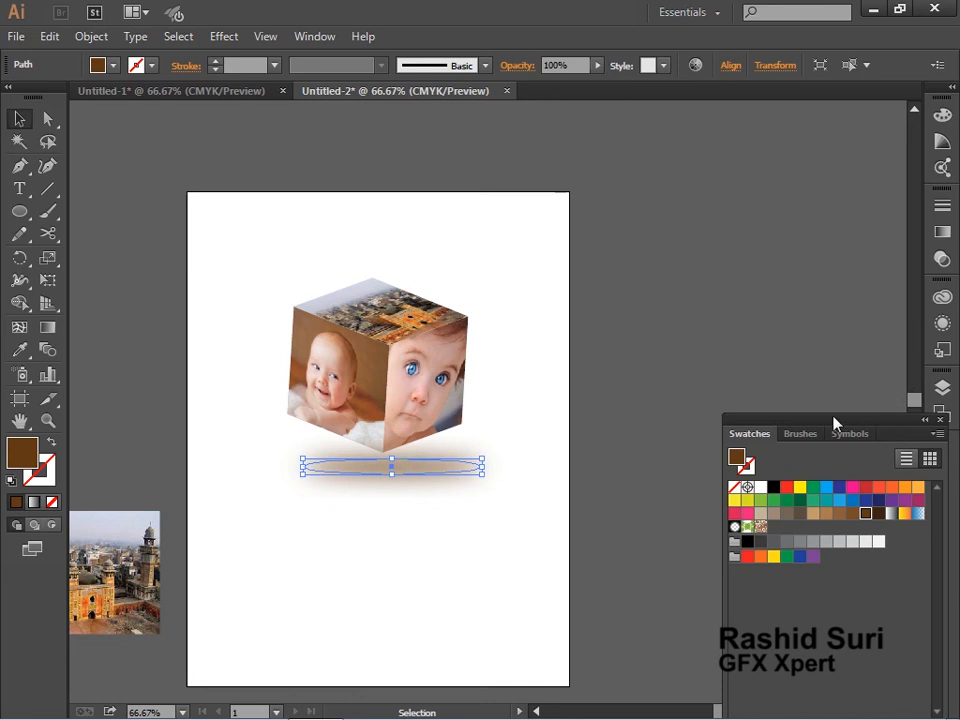
{"action": "left_click_drag", "start_coordinate": [836, 425], "coordinate": [798, 424]}
{"action": "left_click", "coordinate": [702, 172]}
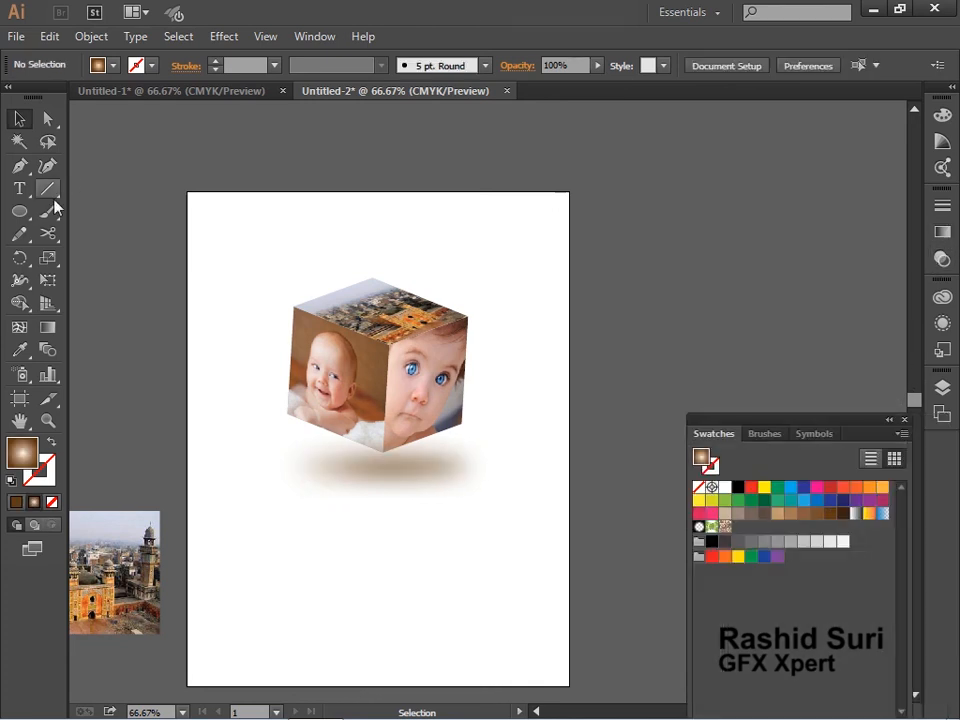
Draw a large rectangle around the cube and shadow, send it to the back, and fill it with light tan.
{"action": "left_click_drag", "start_coordinate": [19, 211], "coordinate": [66, 210]}
{"action": "left_click_drag", "start_coordinate": [197, 214], "coordinate": [547, 538]}
{"action": "key", "text": "ctrl+shift+bracketleft"}
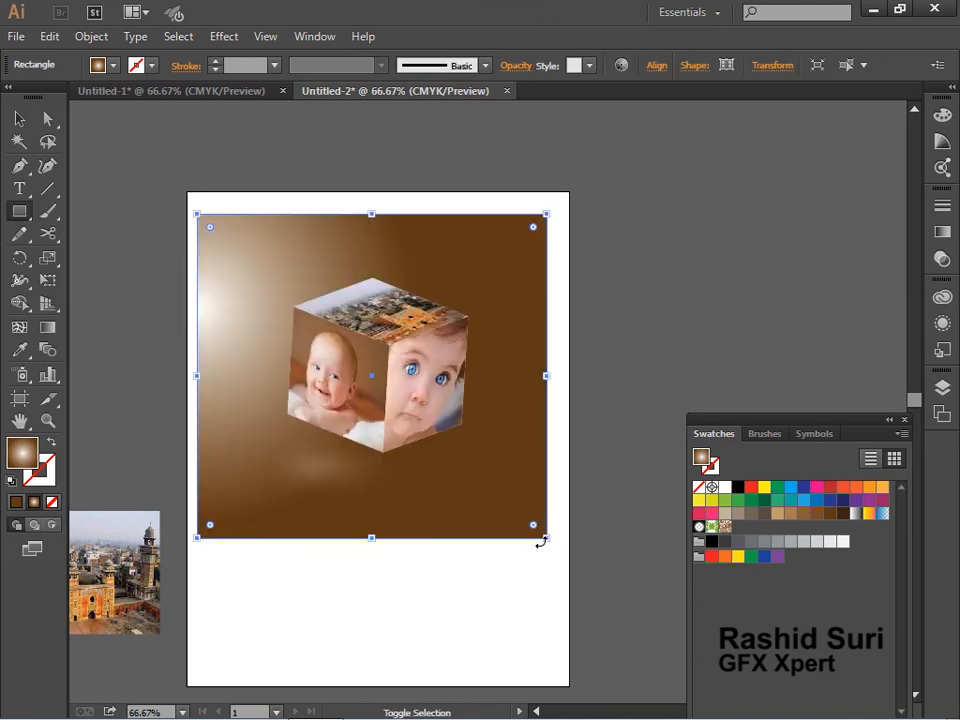
{"action": "left_click", "coordinate": [778, 513]}
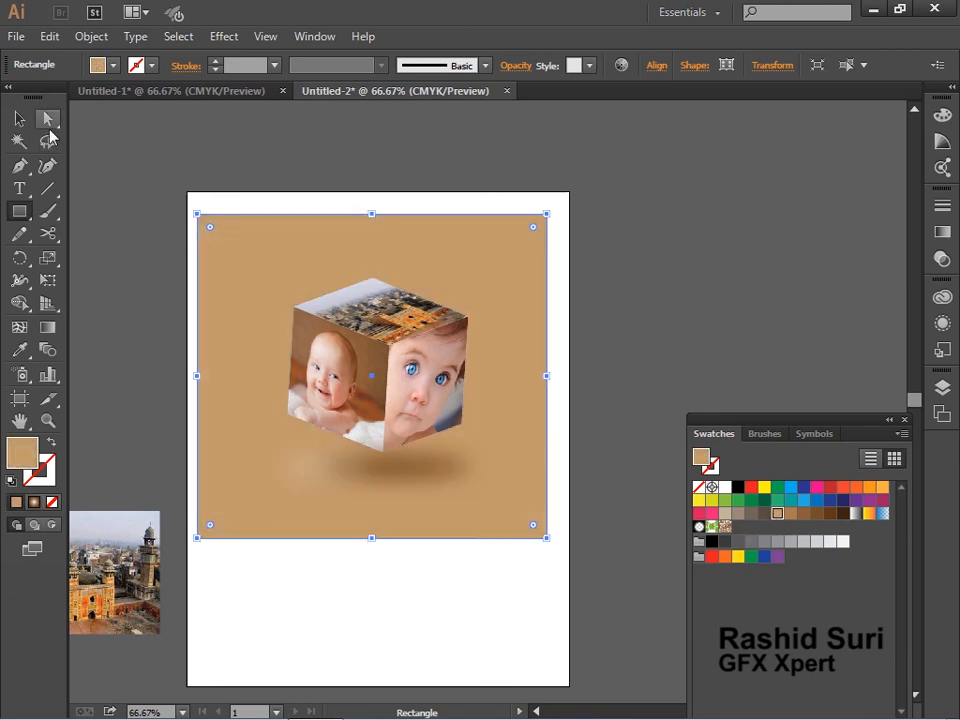
Recolour the shadow ellipse under the cube with a medium brown swatch, and deselect it.
{"action": "left_click", "coordinate": [19, 118]}
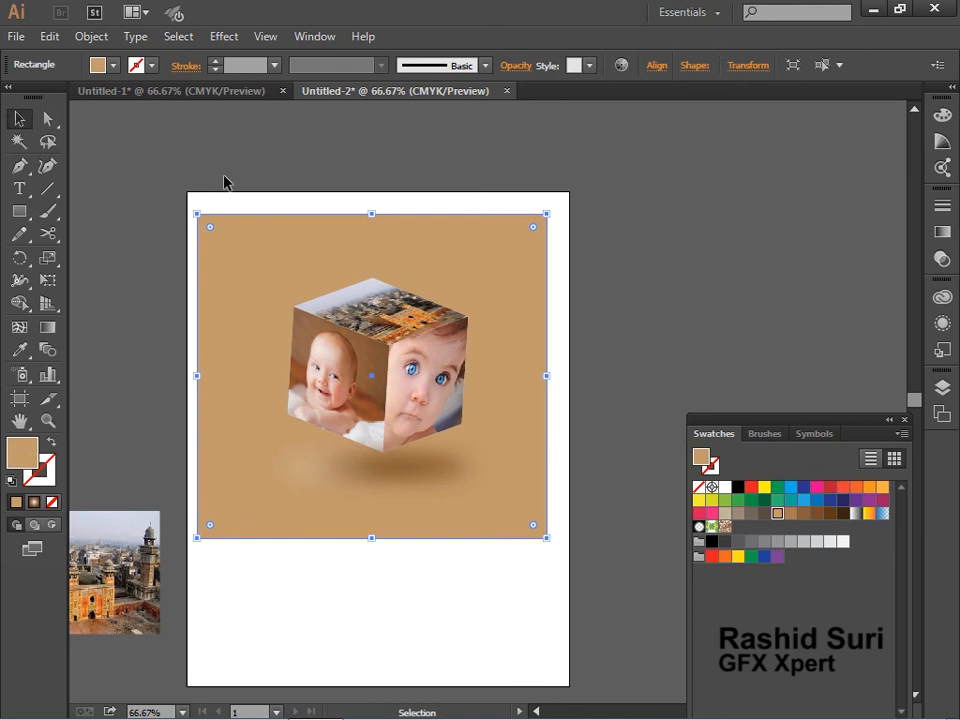
{"action": "left_click", "coordinate": [243, 203]}
{"action": "left_click", "coordinate": [401, 472]}
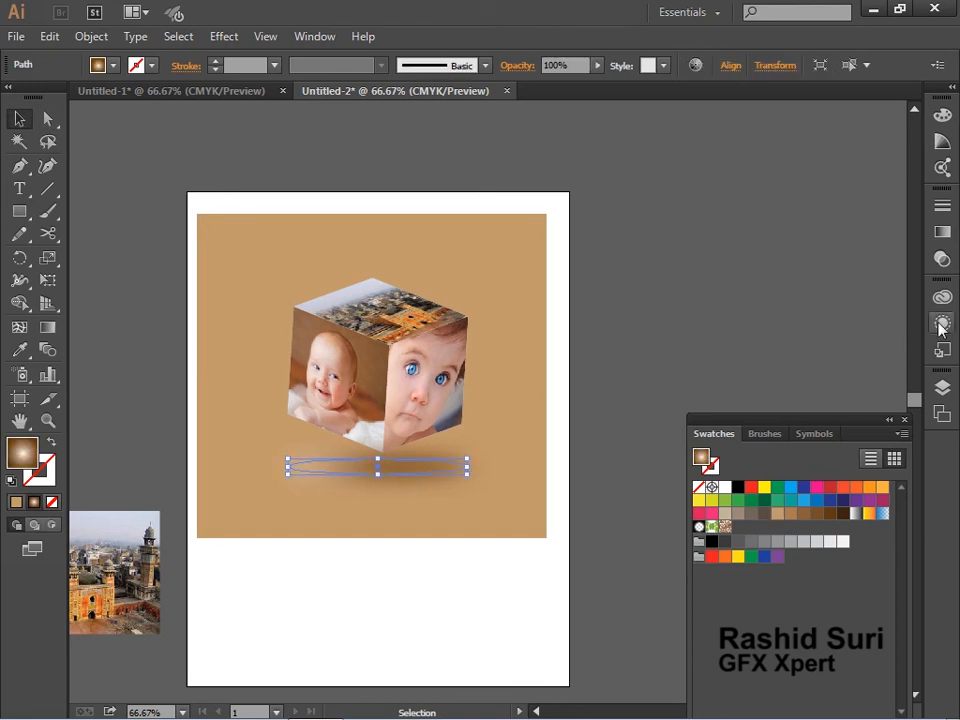
{"action": "left_click", "coordinate": [803, 514]}
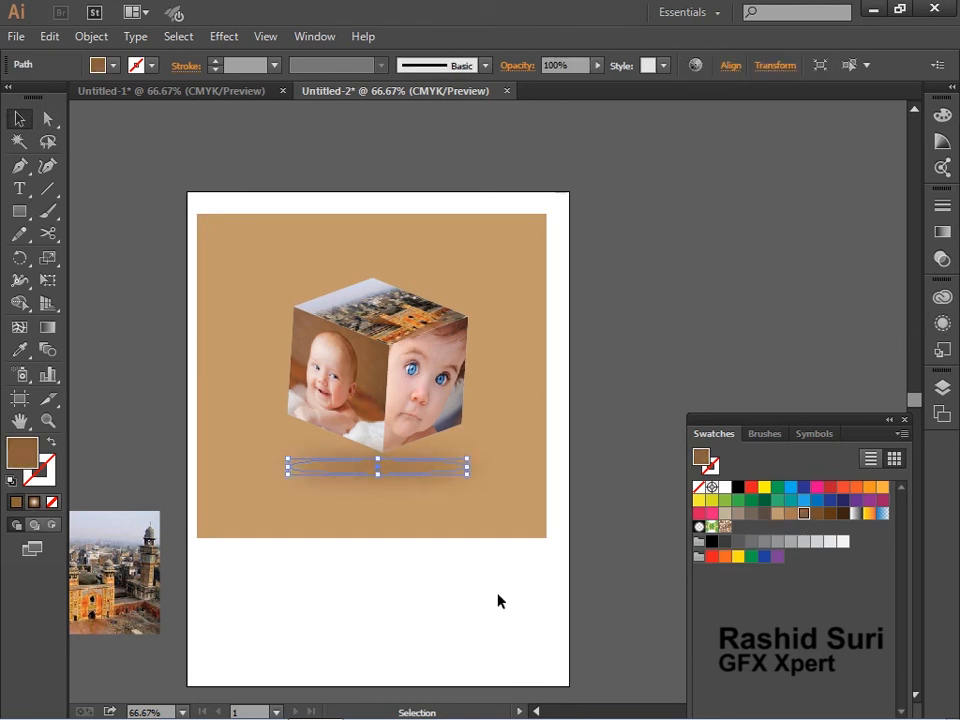
{"action": "left_click", "coordinate": [446, 612]}
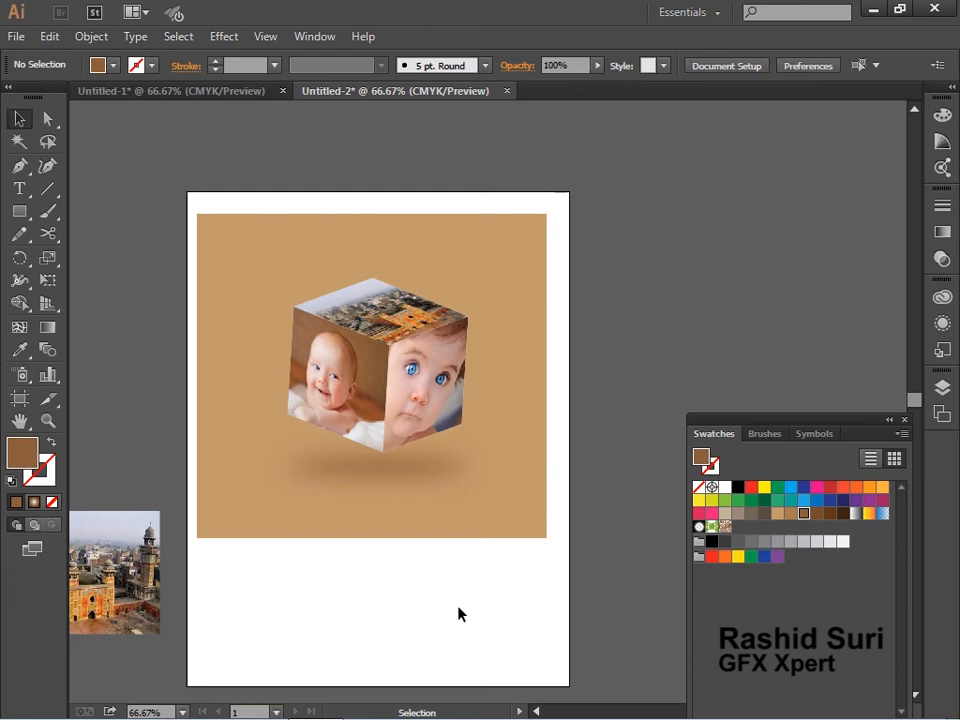
Select the photo cube above its shadow on the tan background.
{"action": "key", "text": "ctrl+space"}
{"action": "left_click_drag", "start_coordinate": [191, 205], "coordinate": [585, 544]}
{"action": "left_click", "coordinate": [630, 401]}
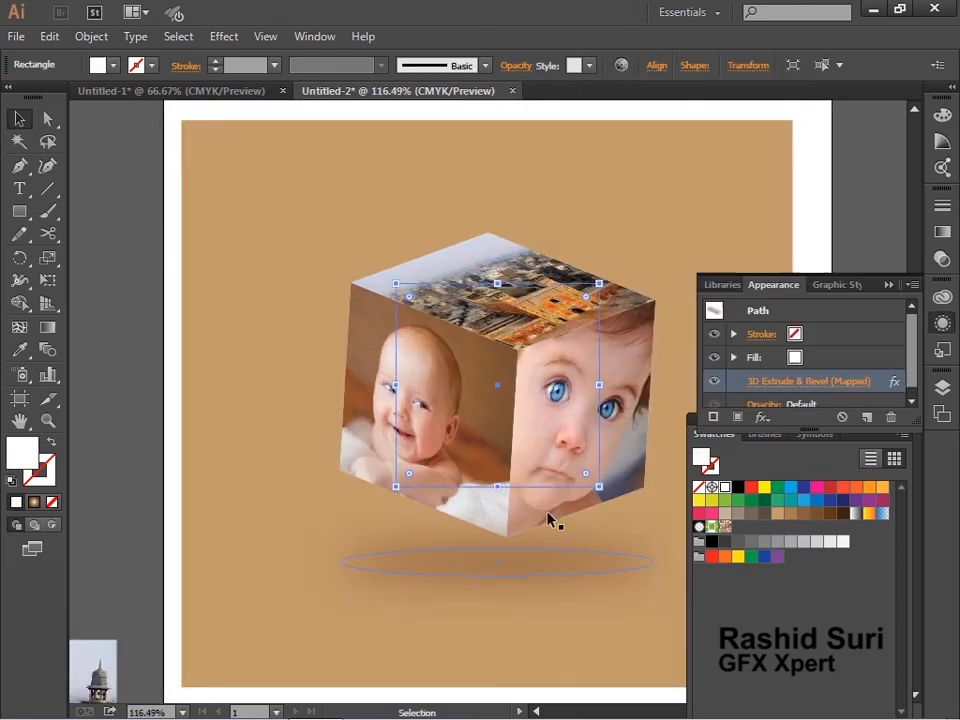
{"action": "key", "text": "ctrl+alt+space"}
{"action": "left_click", "coordinate": [560, 502]}
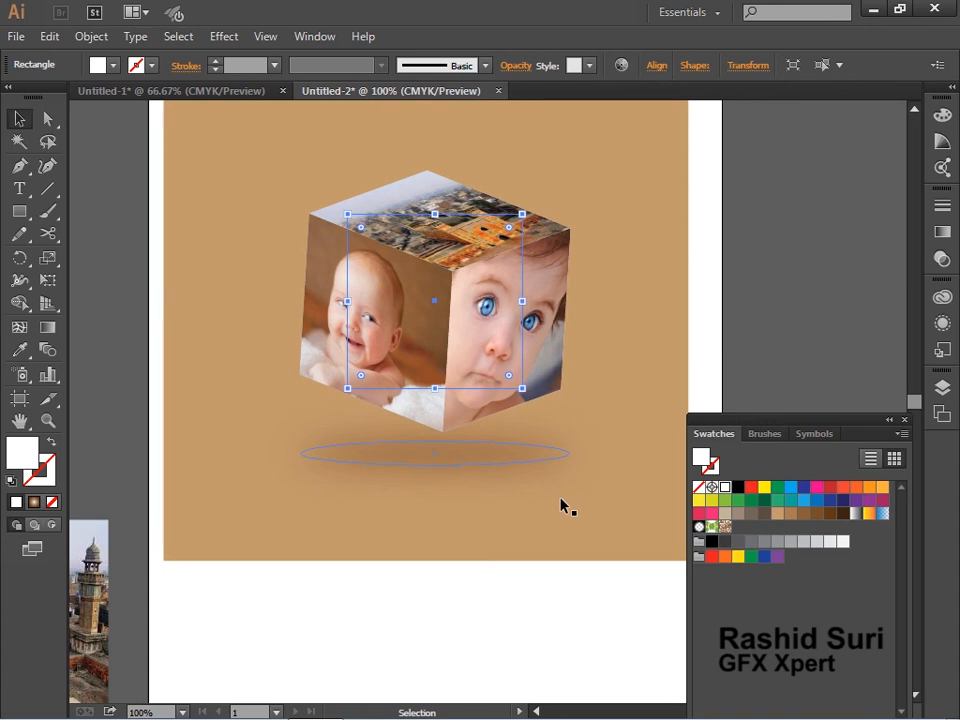